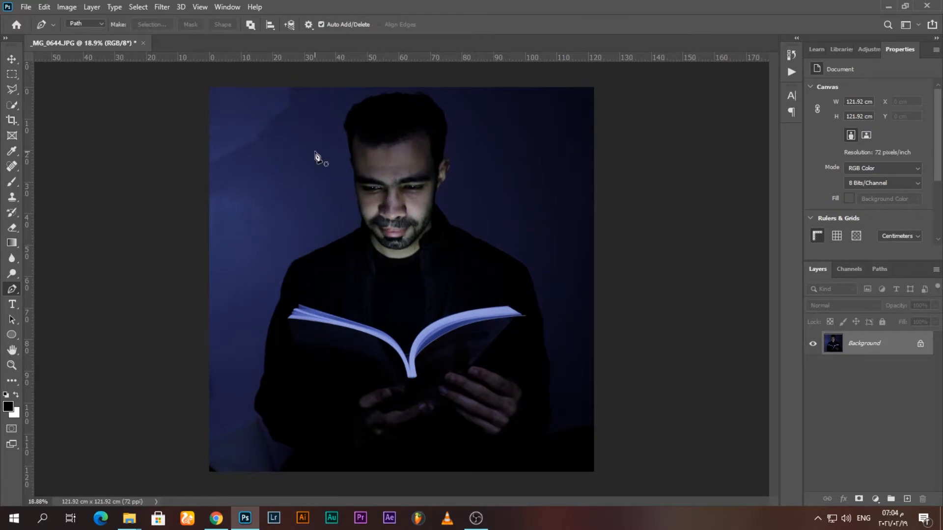
Select the man automatically with Select Subject and mask out the photo's background with a layer mask.
click(12, 104)
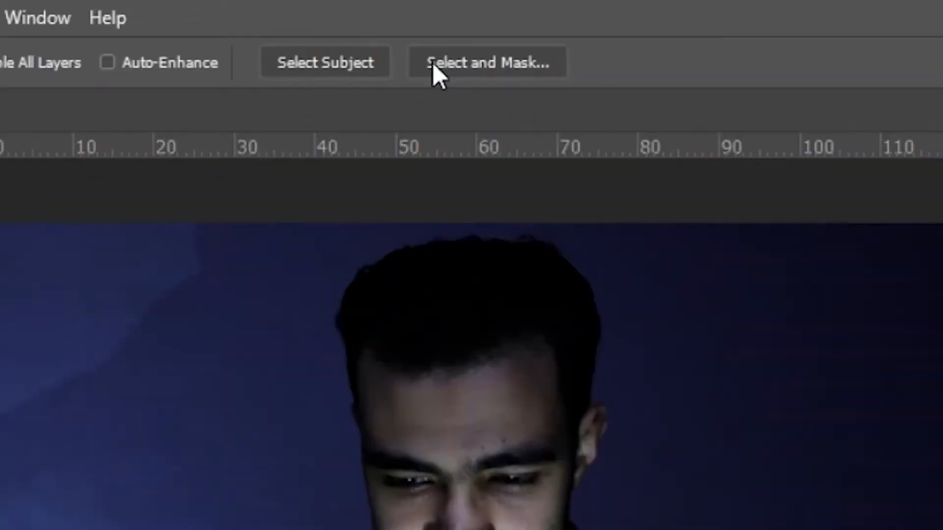
click(308, 62)
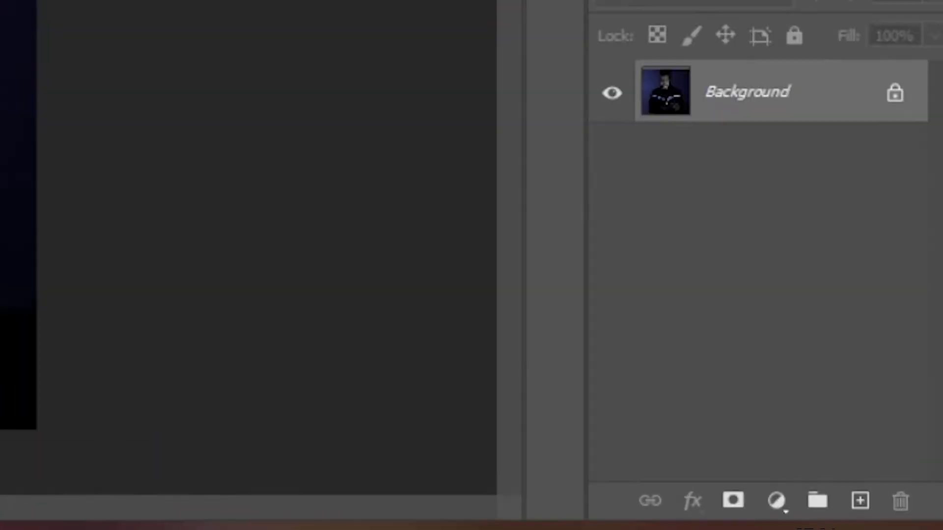
click(733, 500)
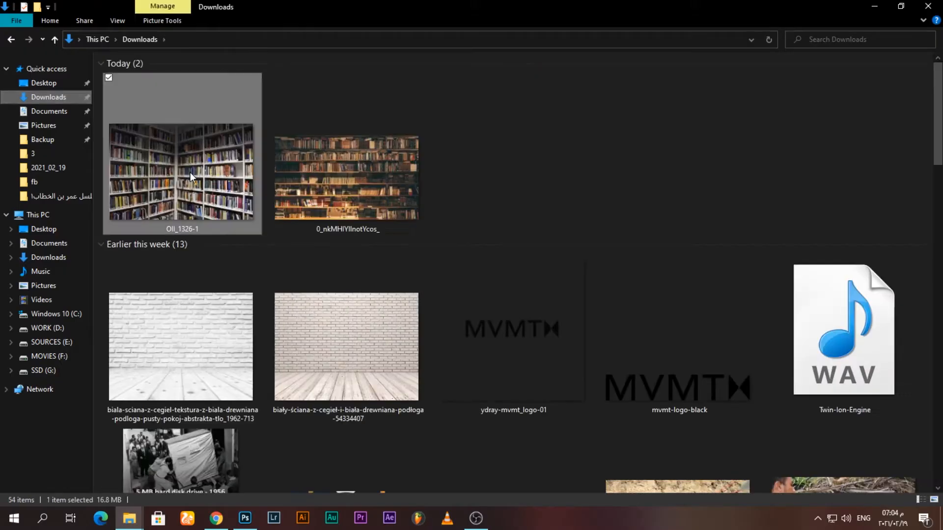
Place the bookshelf image OII_1326-1 from the Downloads folder into the photo and put its layer beneath the masked man.
drag(220, 208, 432, 265)
drag(393, 220, 457, 406)
key(Return)
drag(901, 343, 905, 381)
Resize and reposition the bookshelf image so it fills the canvas behind the man.
click(7, 60)
drag(364, 258, 372, 128)
drag(423, 247, 423, 151)
drag(430, 377, 431, 464)
drag(456, 299, 454, 320)
key(Return)
Open Layer 0 in the Camera Raw Filter and set Exposure +0.60, Contrast -16, Highlights -7, Shadows +10 and Blacks -10, adjusting Whites too.
click(162, 7)
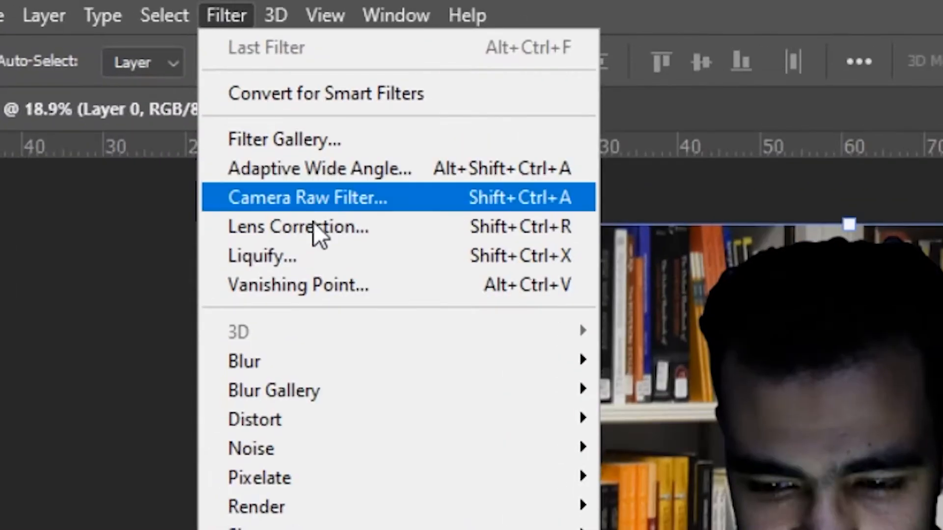
click(361, 199)
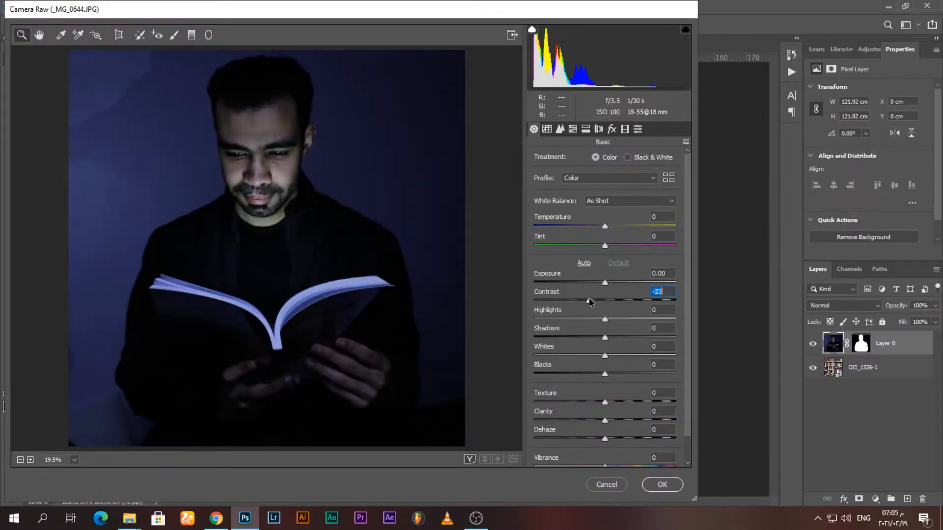
drag(589, 301, 594, 301)
drag(605, 283, 613, 284)
mouse_move(605, 319)
mouse_down()
mouse_move(585, 320)
mouse_move(600, 320)
mouse_up()
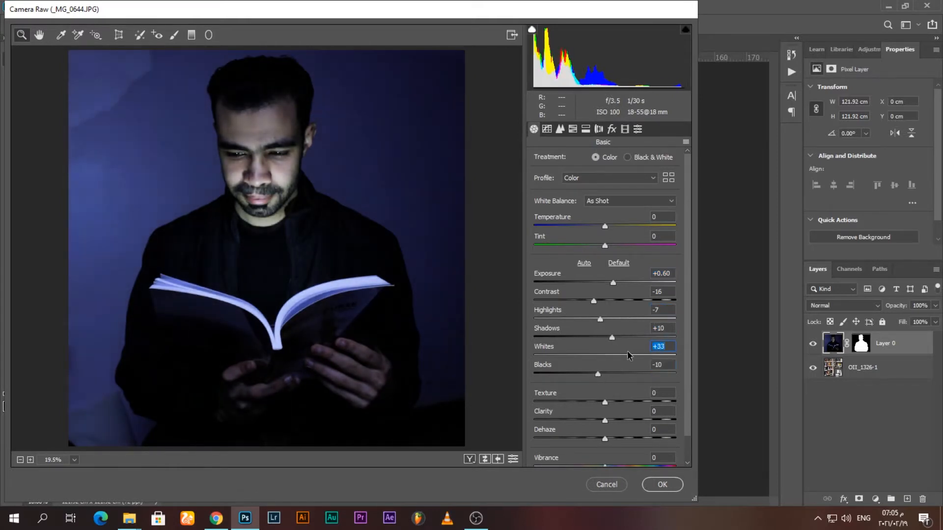
Set the parametric tone curve to Highlights -12, Lights +4, Darks +25 and Shadows +18, and apply the Camera Raw Filter.
click(560, 129)
click(547, 129)
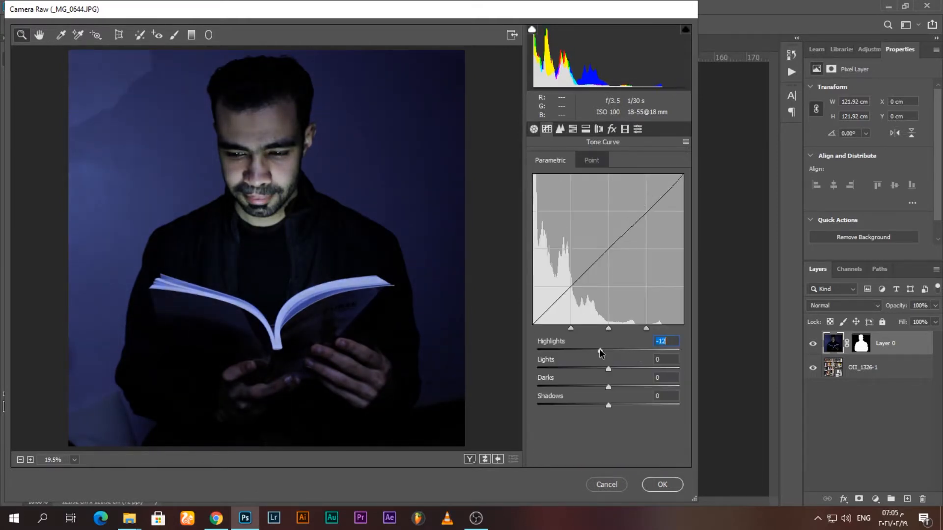
mouse_move(608, 369)
mouse_down()
mouse_move(583, 369)
mouse_move(620, 368)
mouse_move(611, 369)
mouse_up()
drag(609, 387, 621, 416)
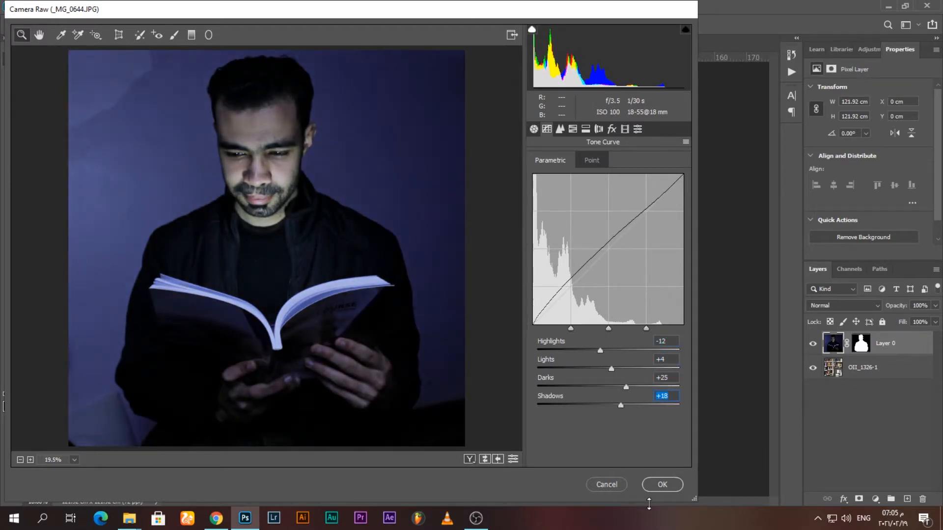
click(661, 484)
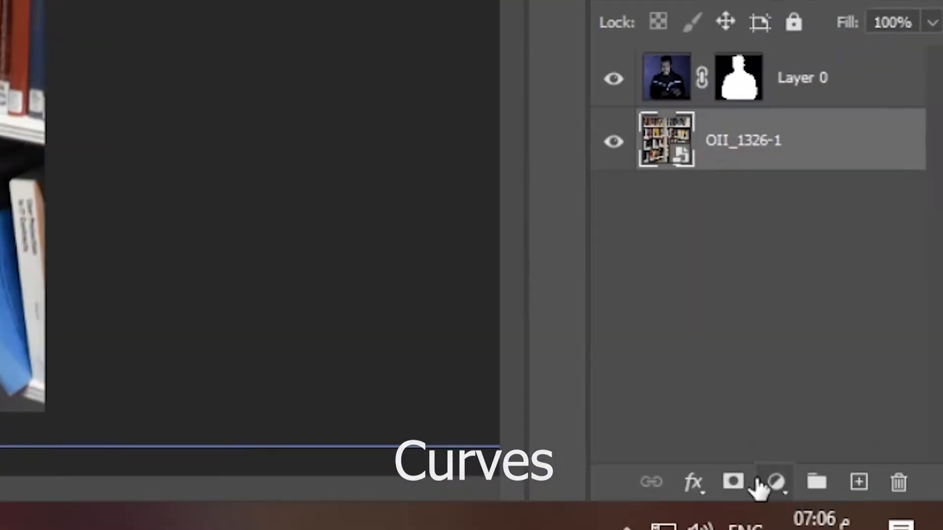
Add a Curves adjustment above the bookshelf layer and pull the curve's white end down to darken the background.
click(875, 499)
click(791, 100)
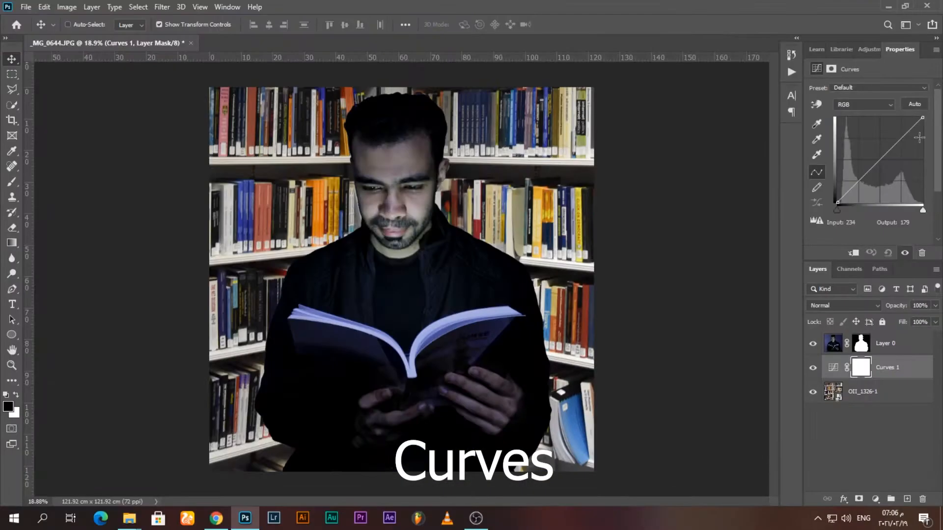
drag(922, 117, 895, 185)
drag(923, 151, 927, 165)
Add a linear black-to-transparent Gradient Fill above the Curves layer at 90° and 35% scale, shifted down over the lower background.
click(875, 499)
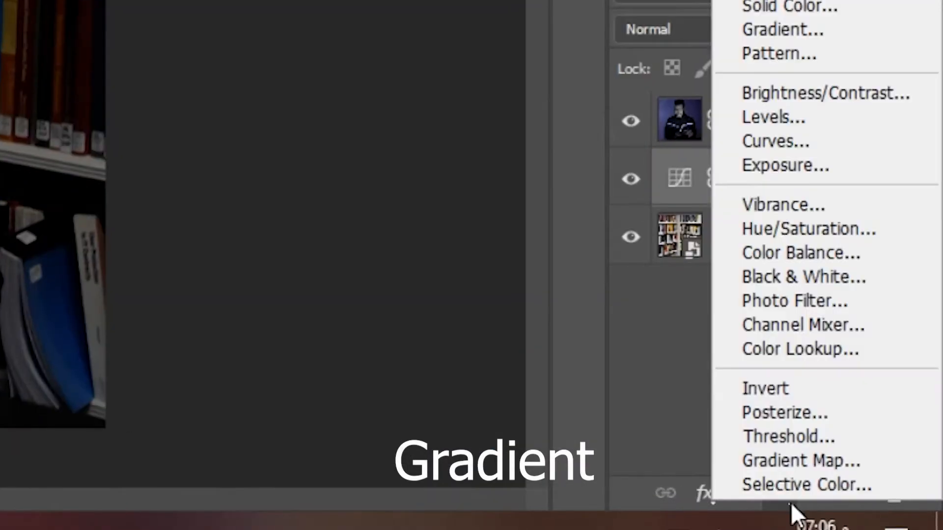
click(877, 306)
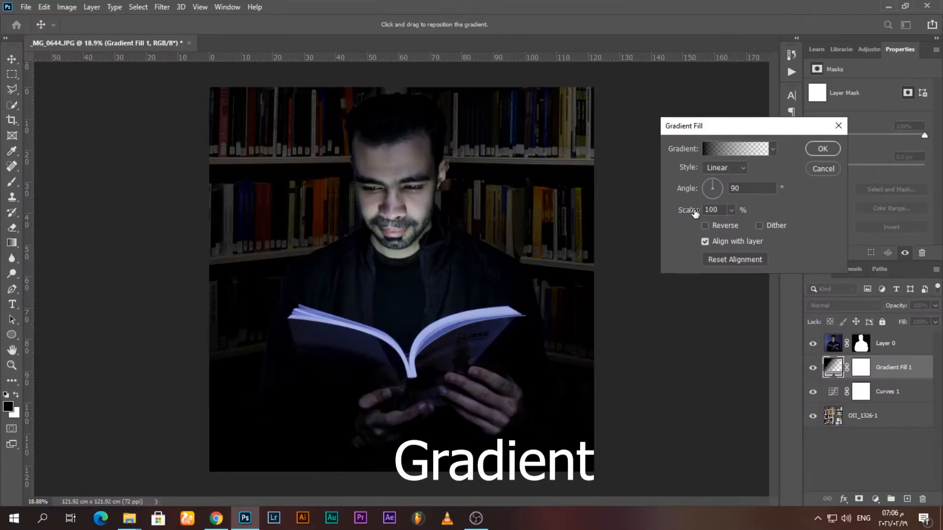
drag(696, 213, 663, 215)
drag(559, 300, 554, 366)
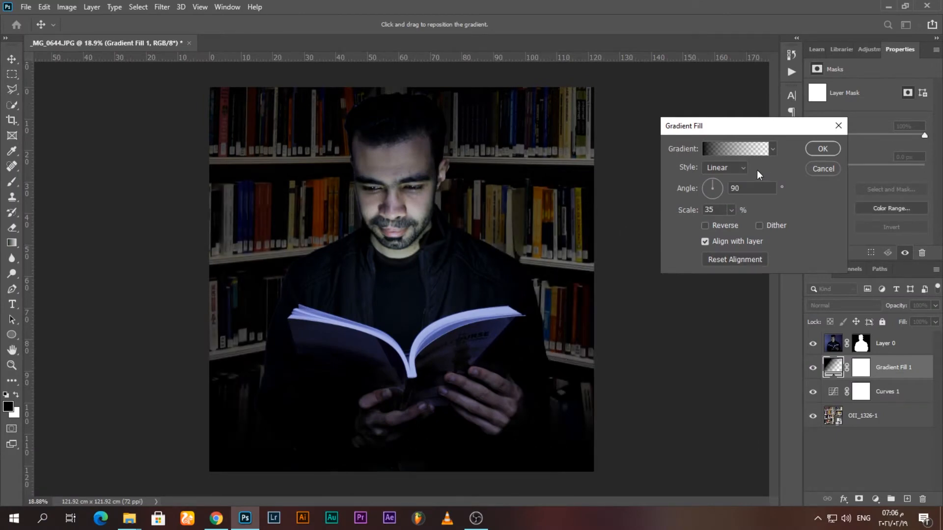
click(817, 150)
Duplicate the gradient fill, place the copy above the man's layer and shift its gradient toward the bottom of the picture.
drag(921, 373, 907, 499)
drag(918, 376, 917, 335)
double_click(833, 343)
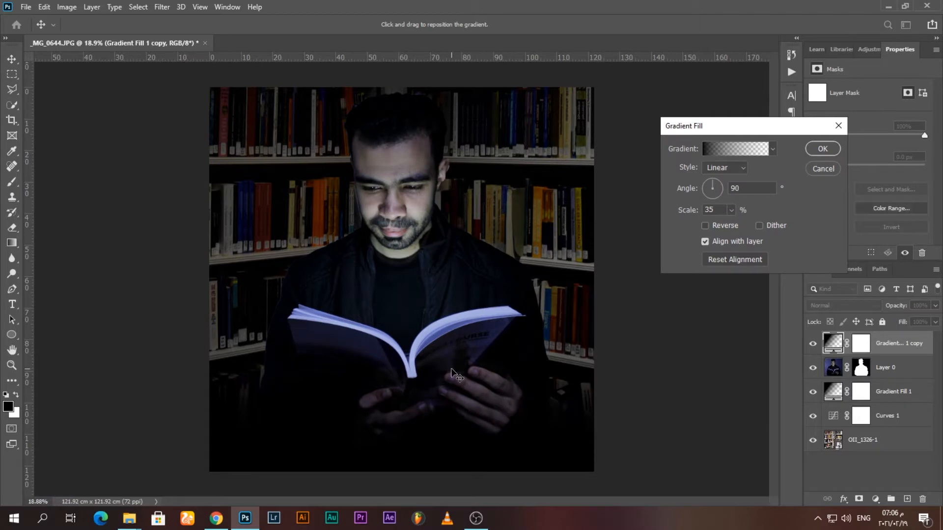
drag(469, 397, 475, 446)
click(823, 150)
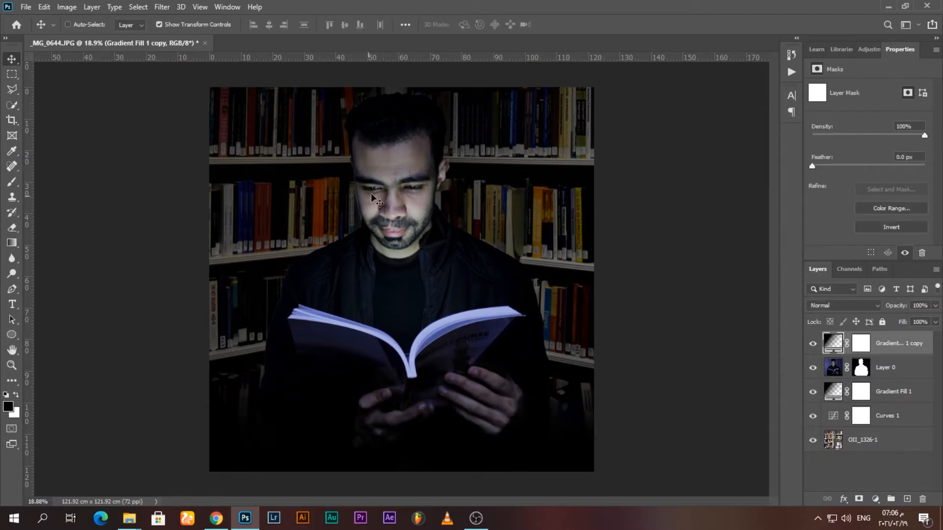
Add a Hue/Saturation adjustment directly above the bookshelf layer and set the Reds to saturation -16 and lightness +20.
click(875, 438)
click(875, 499)
click(864, 412)
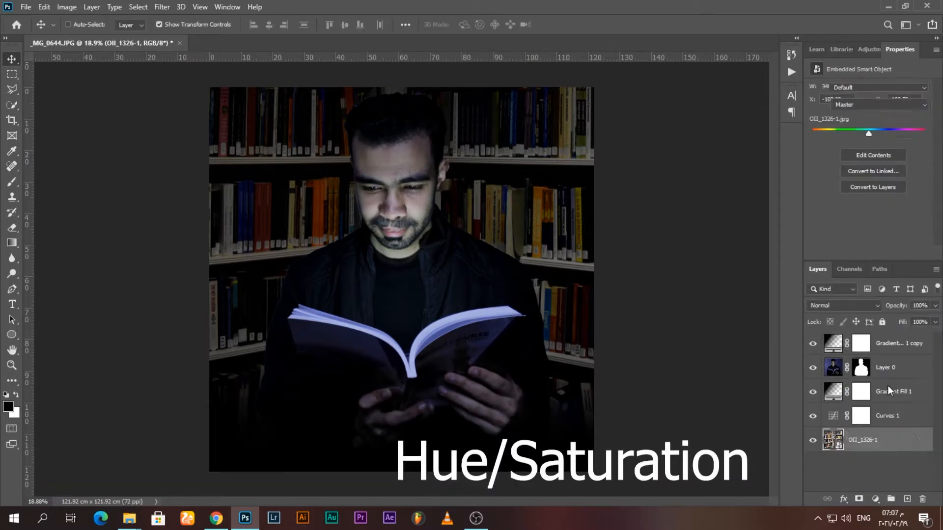
click(879, 105)
click(855, 122)
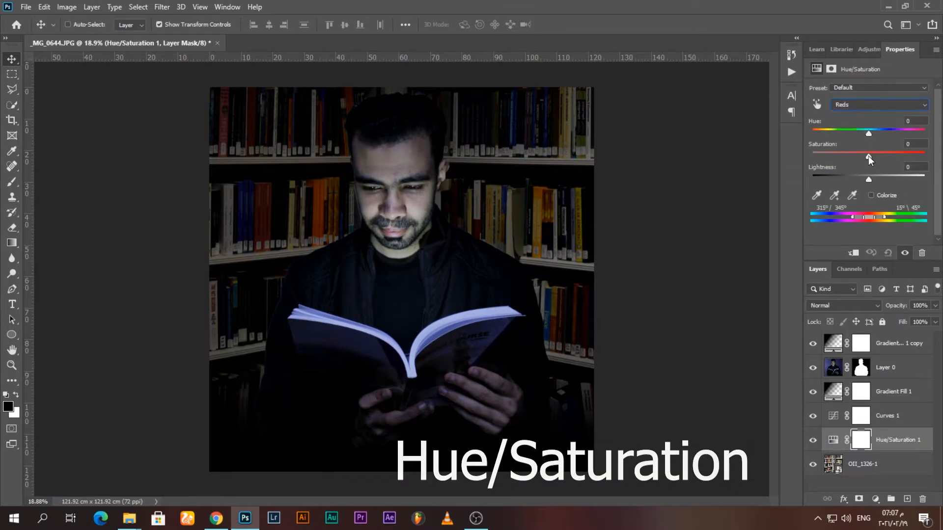
drag(868, 156, 850, 158)
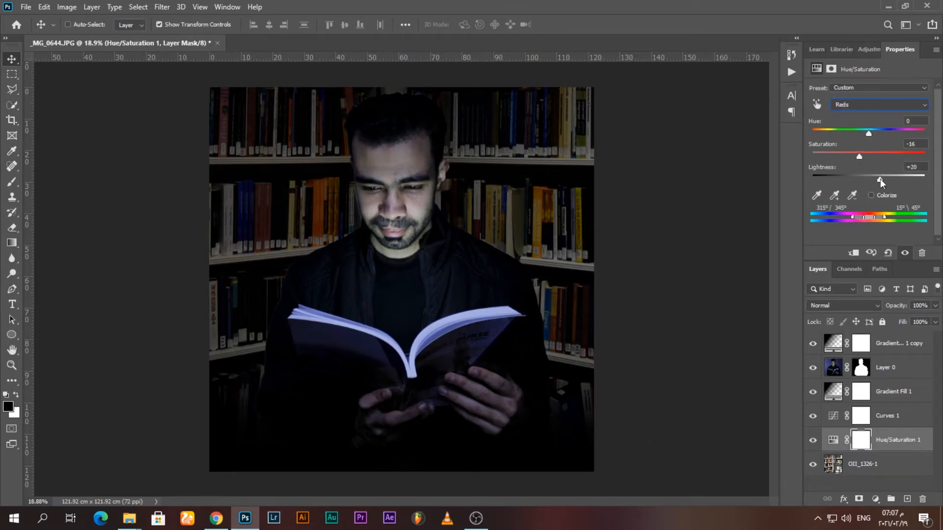
Set the Master saturation to -18 and add a Color Balance adjustment with midtone Yellow–Blue at +35.
click(879, 105)
click(859, 106)
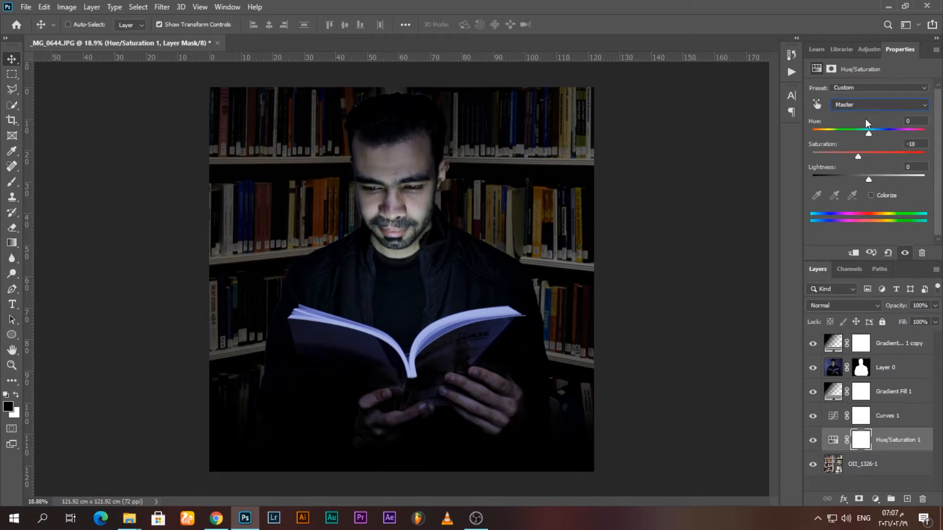
click(875, 499)
click(884, 396)
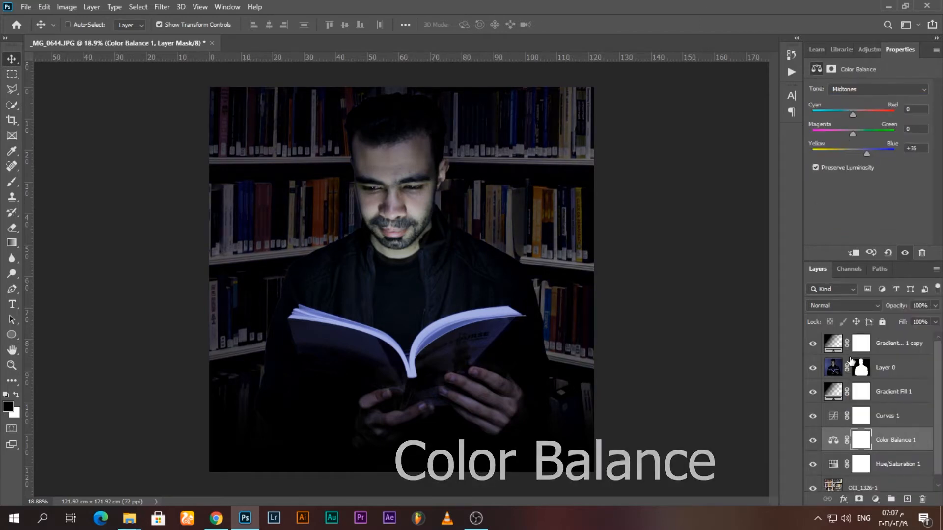
Lower the highlights of the man's layer with the Camera Raw Filter, keeping its temperature at 0.
click(914, 367)
click(141, 8)
mouse_move(161, 7)
click(189, 77)
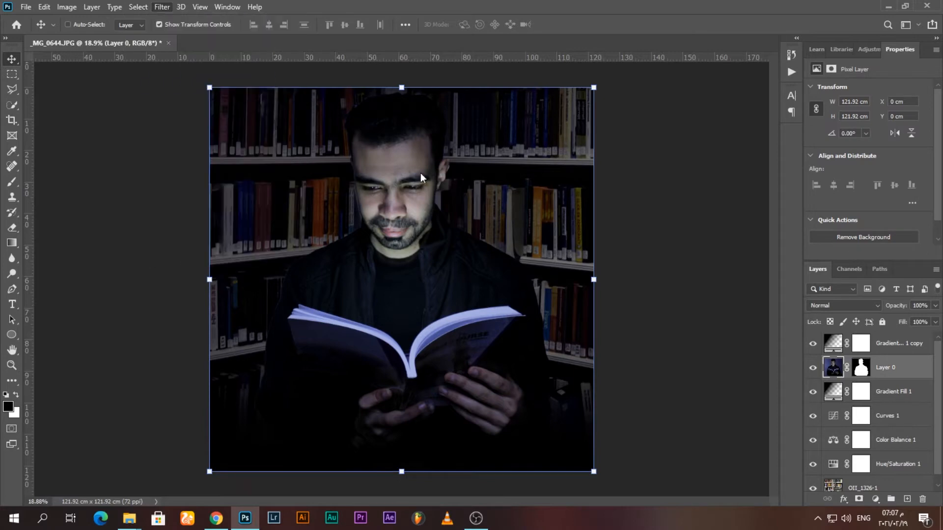
drag(605, 227, 607, 227)
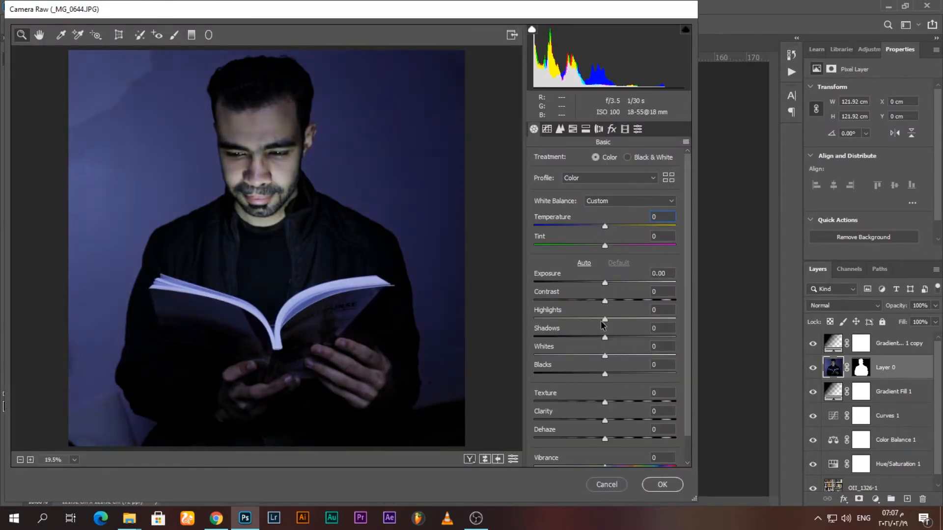
drag(605, 319, 588, 318)
key(Return)
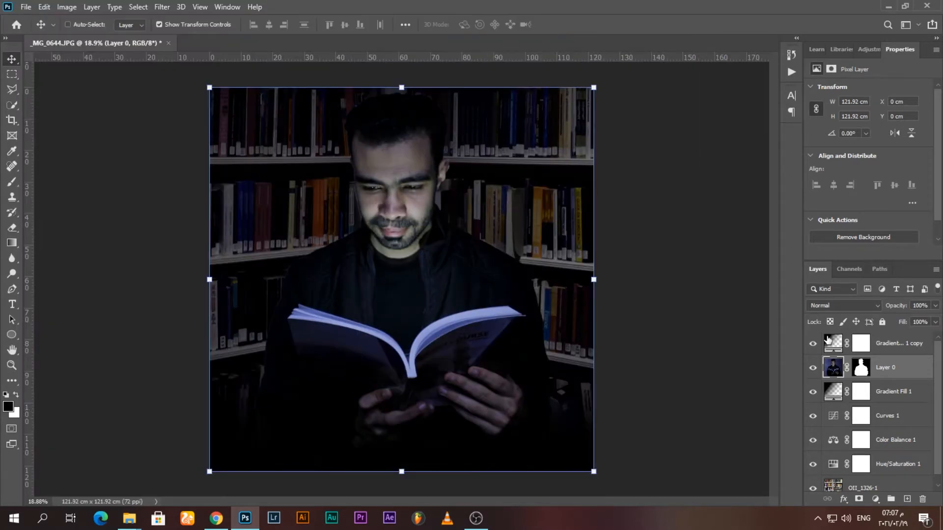
Apply the Minimum filter to Layer 0's mask to tighten the man's cutout edge.
click(860, 367)
click(162, 7)
click(301, 268)
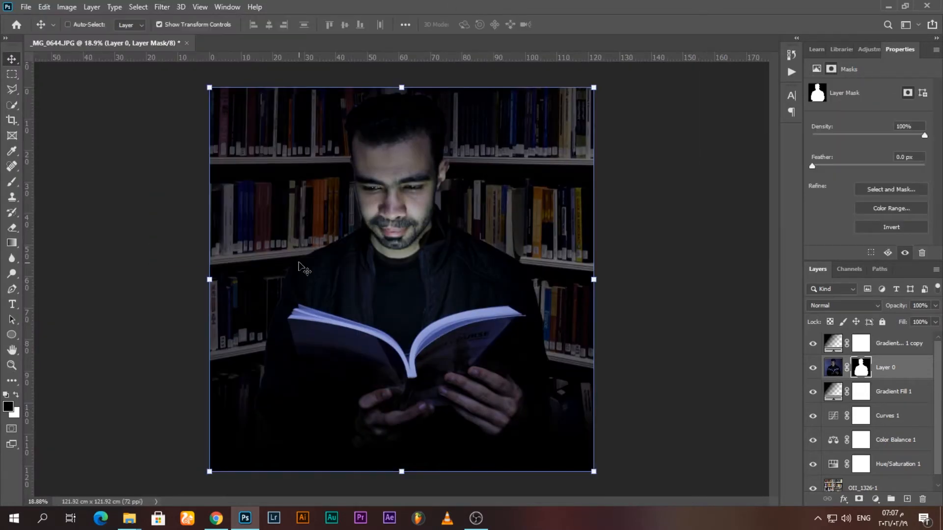
scroll(301, 268, up, 5)
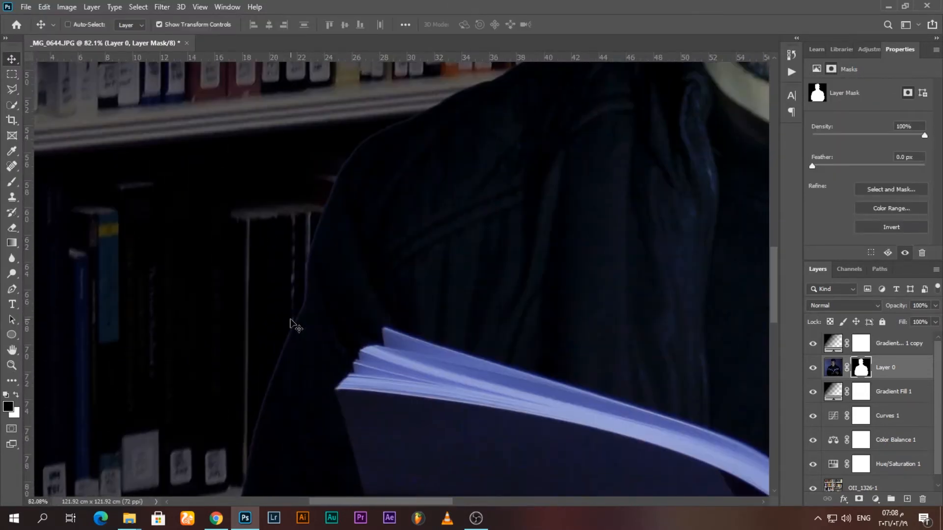
scroll(294, 324, down, 1)
click(162, 7)
mouse_move(284, 240)
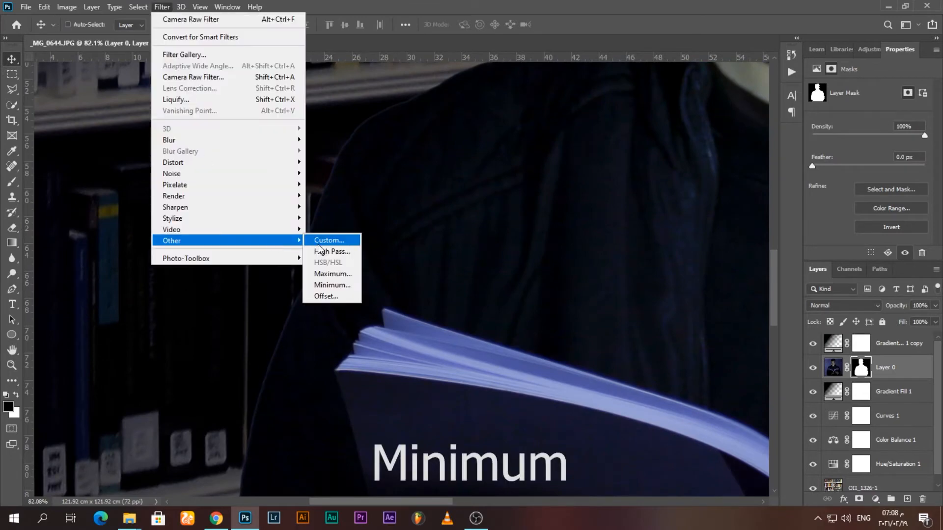
click(329, 285)
key(Return)
key(v)
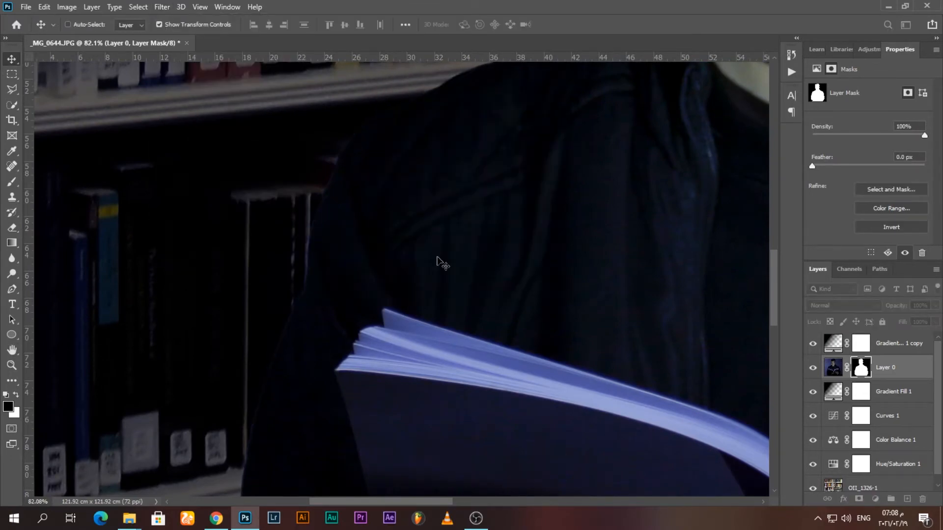
scroll(474, 233, down, 4)
scroll(523, 202, up, 1)
scroll(522, 202, down, 1)
scroll(376, 299, up, 2)
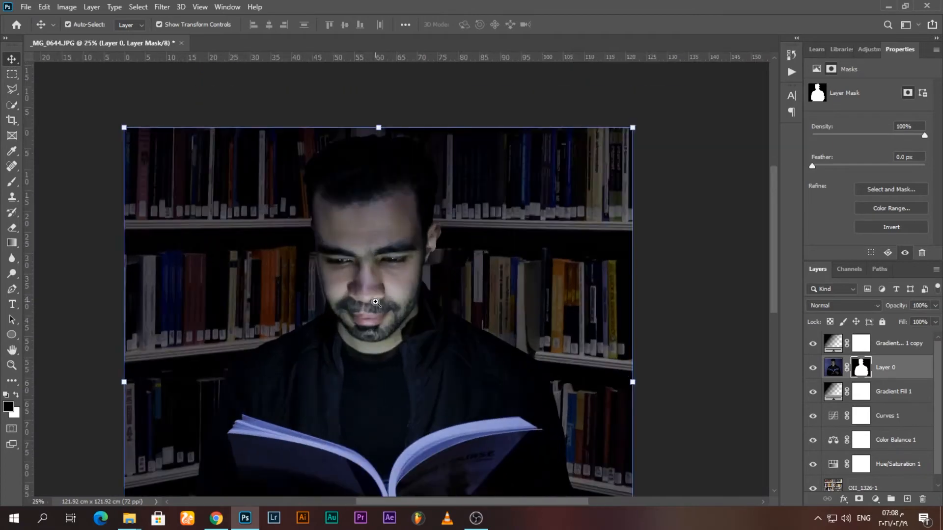
scroll(385, 332, down, 2)
drag(402, 346, 421, 301)
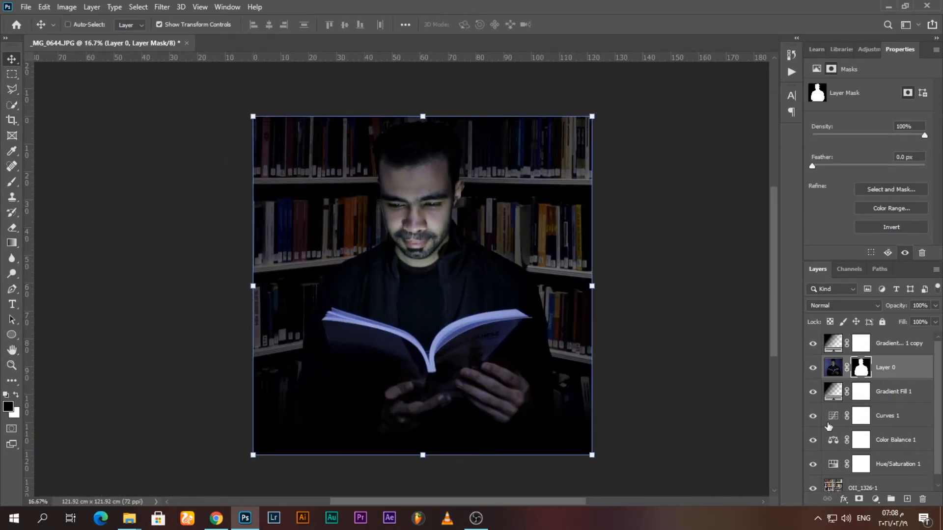
Target Layer 0's image instead of its mask and heal the faint blemish above the brows with the Spot Healing Brush.
key(s)
scroll(406, 211, up, 4)
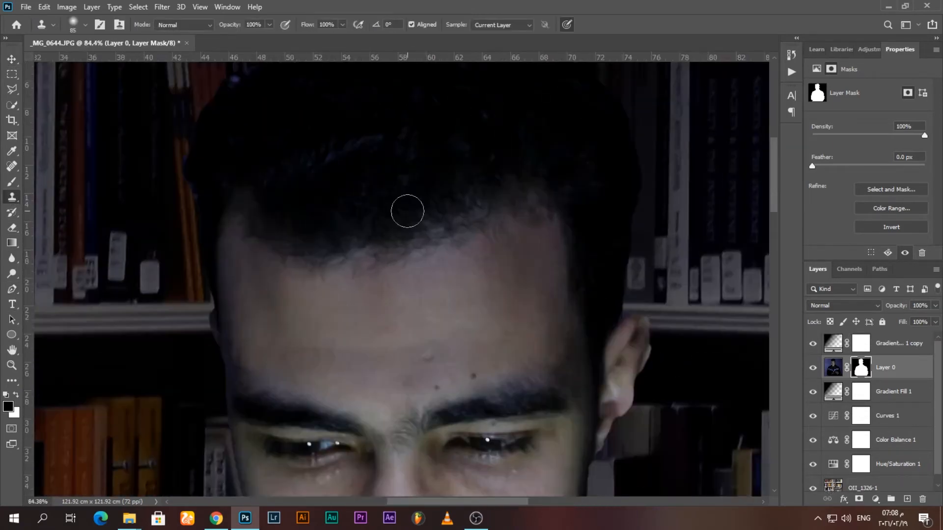
key(j)
key(ctrl+2)
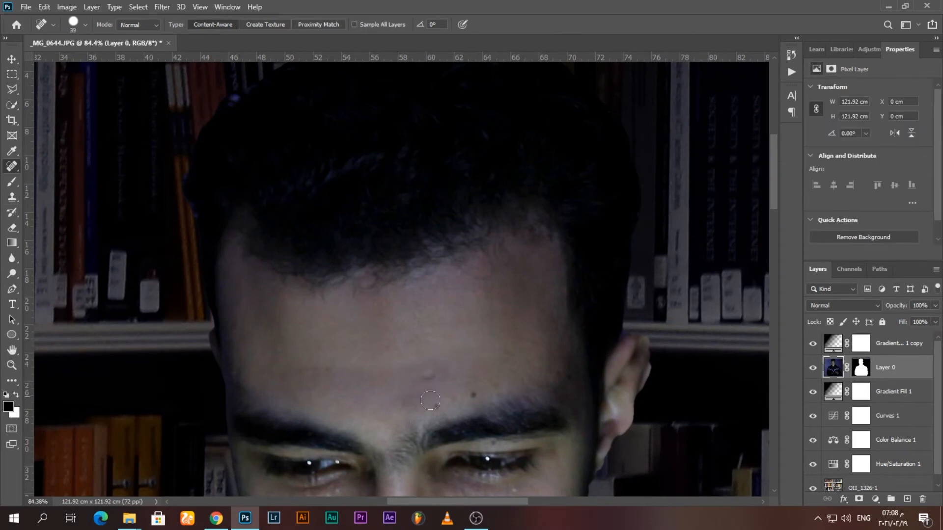
Clone dark hair along the man's front hairline using a soft 130 px Clone Stamp brush.
key(s)
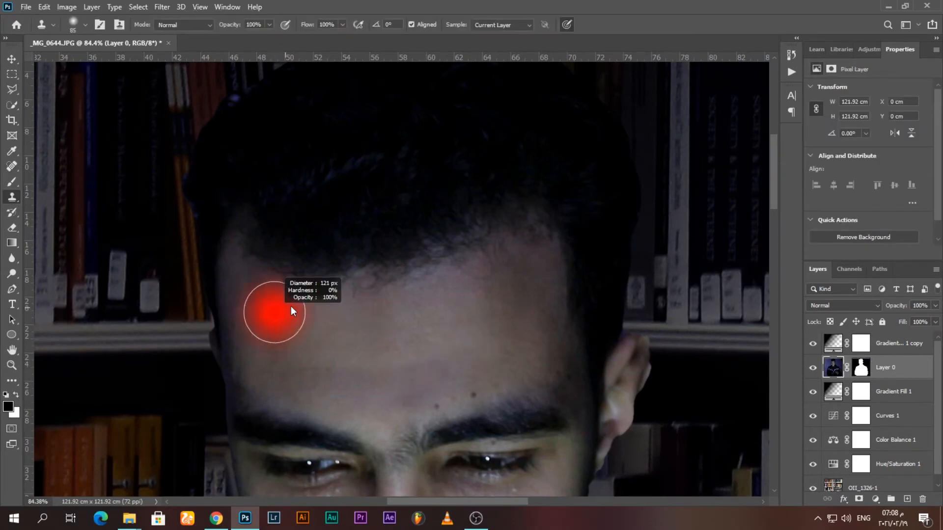
right_click(291, 310)
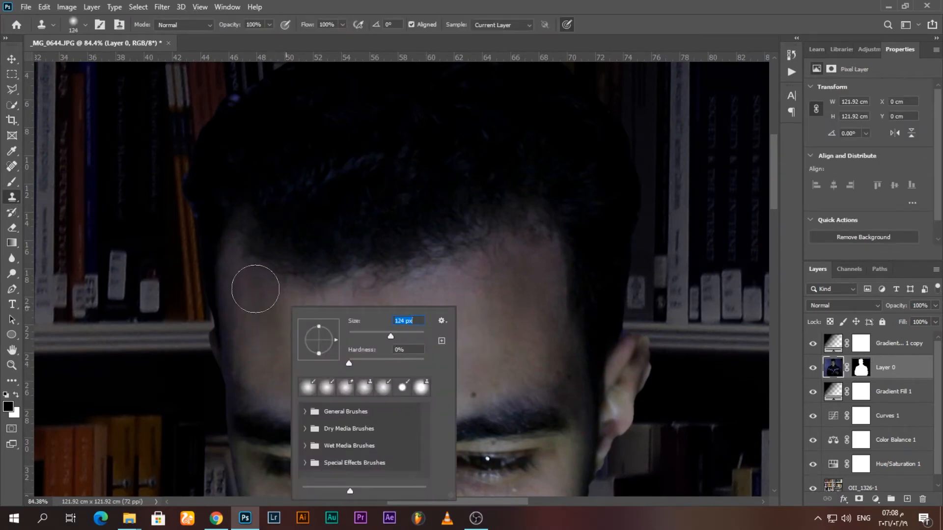
text(130)
key(Return)
drag(259, 287, 440, 290)
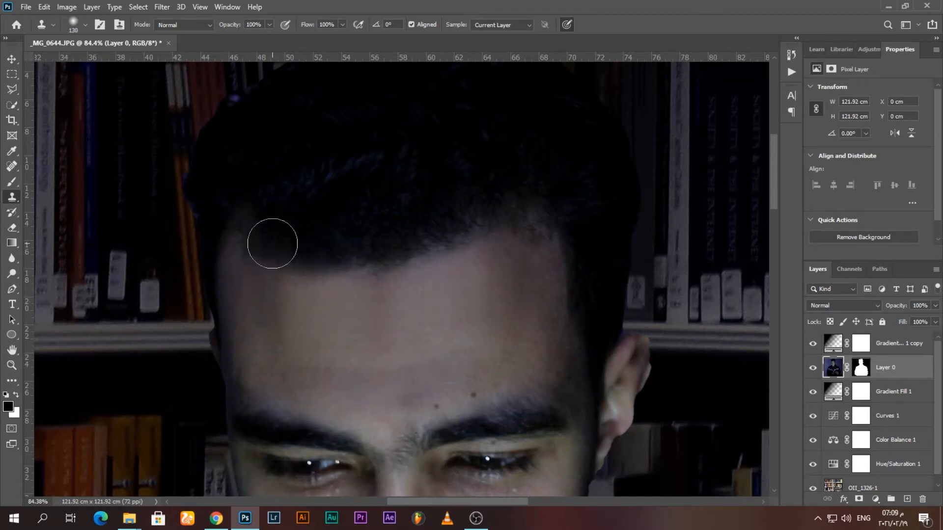
mouse_move(272, 243)
mouse_down()
mouse_move(297, 266)
mouse_move(374, 269)
mouse_move(454, 239)
mouse_move(506, 236)
mouse_up()
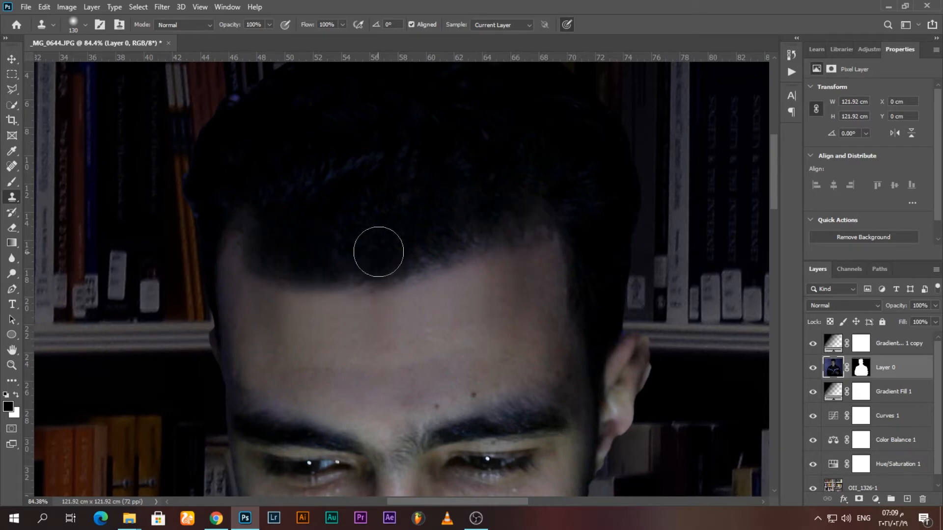
Extend the dark hair along both sides of the man's hairline with a soft 154 px Clone Stamp brush.
mouse_move(312, 305)
mouse_down()
mouse_move(253, 293)
mouse_move(238, 271)
mouse_up()
mouse_move(377, 342)
mouse_down()
mouse_move(411, 326)
mouse_move(396, 296)
mouse_up()
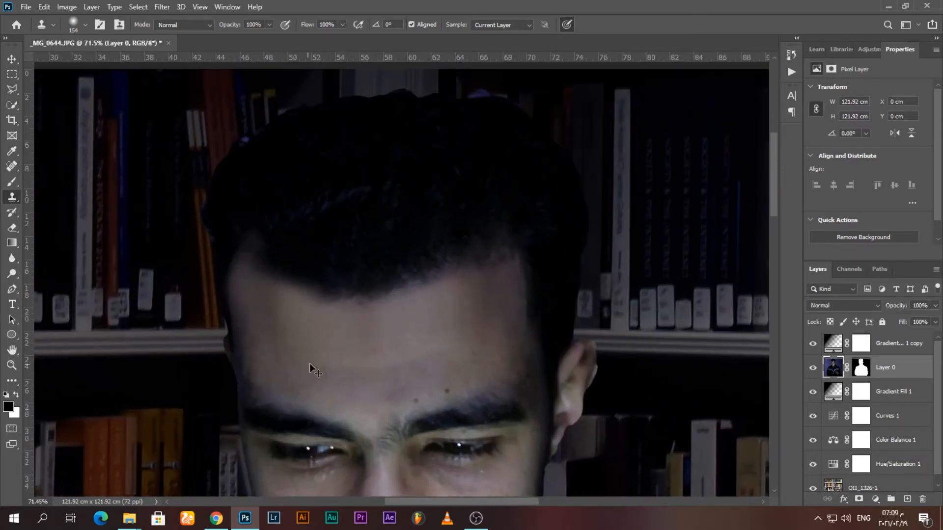
Smooth the uneven skin in the middle of the man's forehead with the Patch tool.
right_click(13, 168)
click(60, 190)
mouse_move(303, 379)
mouse_down()
mouse_move(392, 380)
mouse_move(304, 376)
mouse_up()
drag(364, 364, 448, 329)
click(364, 384)
mouse_move(386, 376)
mouse_down()
mouse_move(392, 343)
mouse_move(386, 376)
mouse_up()
click(360, 365)
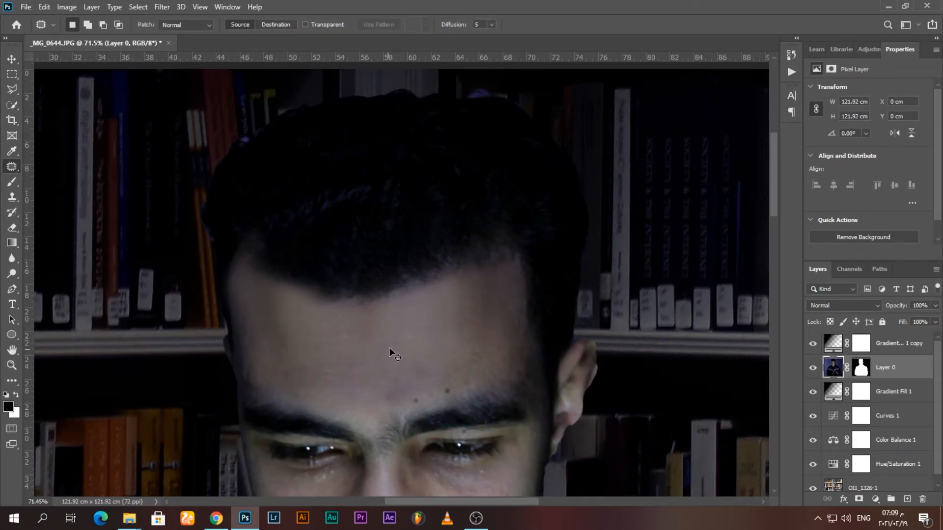
key(ctrl+0)
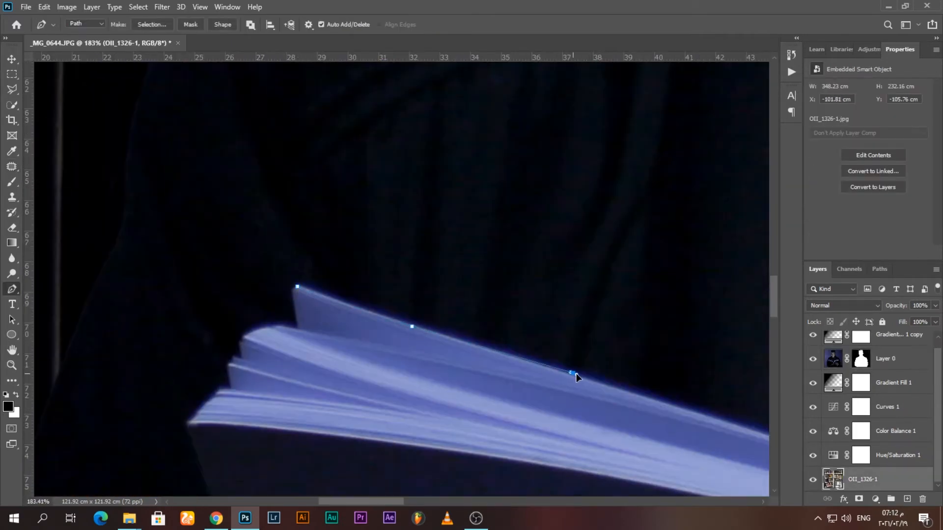
Trace the straight part of the left page block's upper edge with closely spaced Pen path points.
drag(528, 365, 317, 309)
click(484, 356)
click(522, 367)
click(548, 376)
drag(547, 375, 314, 348)
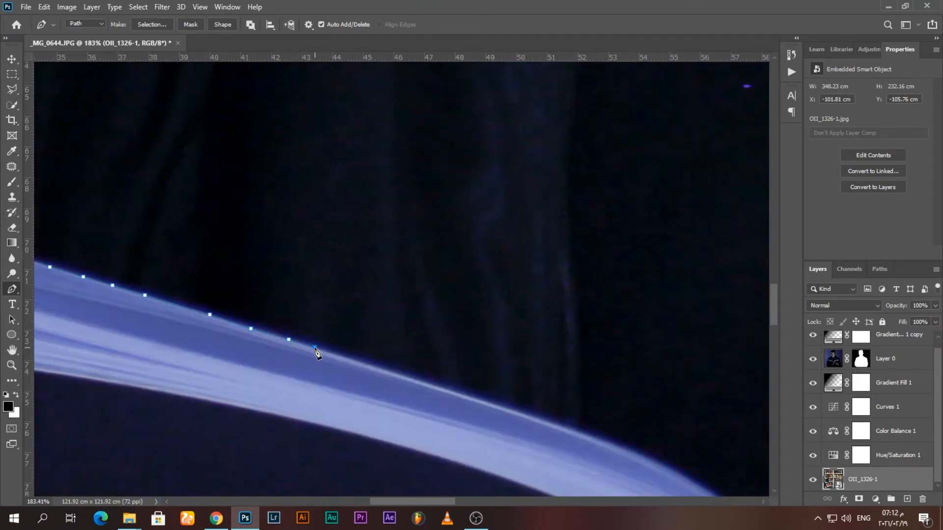
click(444, 388)
click(488, 403)
Continue the Pen path along the left pages' curve down into the book's spine.
drag(743, 493, 507, 380)
drag(533, 425, 503, 327)
alt+click(534, 408)
drag(512, 457, 489, 322)
drag(515, 370, 570, 490)
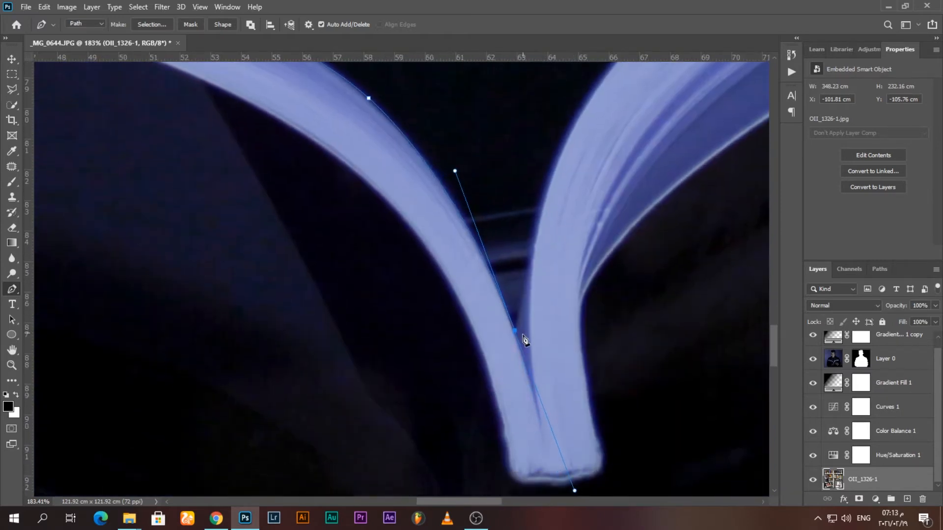
alt+click(515, 331)
Continue the Pen path up from the spine and along the right pages' curved upper edge toward the outer corner.
drag(525, 296, 415, 421)
click(457, 380)
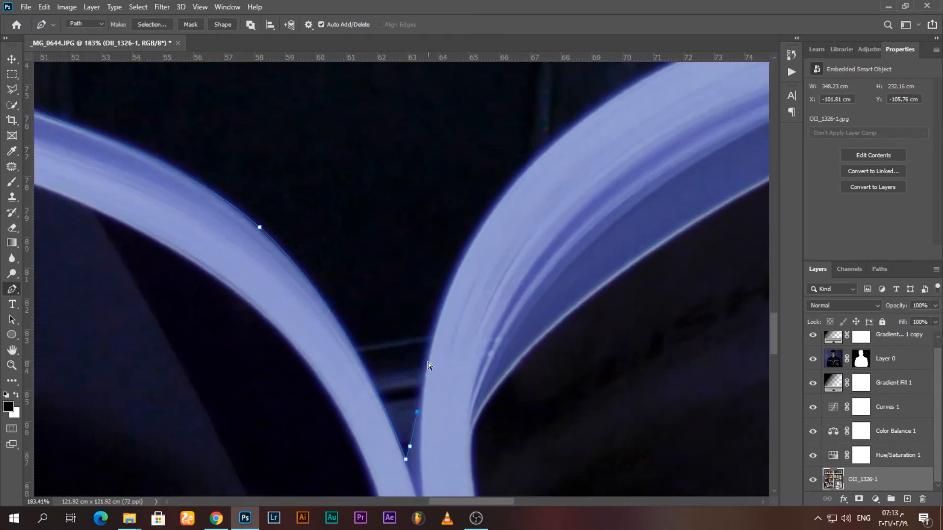
drag(510, 182, 343, 324)
alt+click(510, 183)
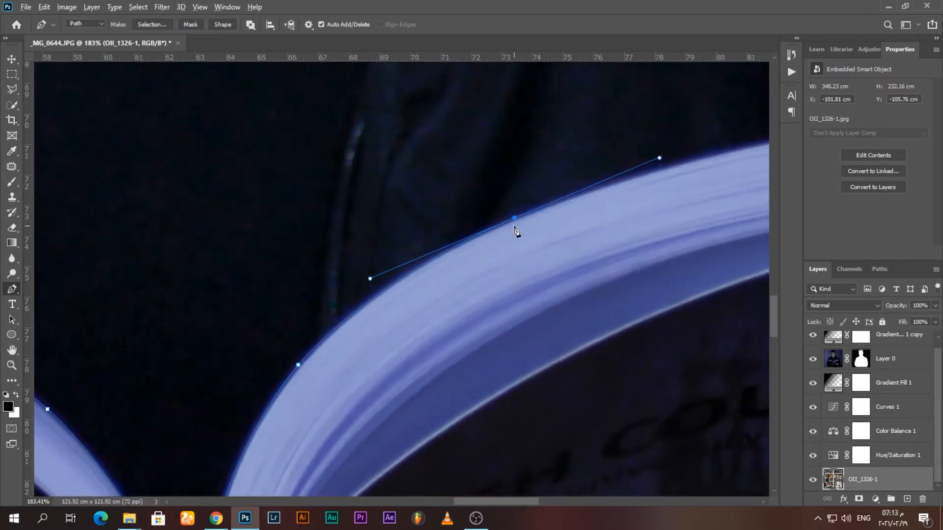
alt+click(515, 218)
drag(550, 197, 326, 328)
drag(703, 248, 762, 215)
alt+click(519, 250)
drag(541, 248, 273, 338)
click(274, 337)
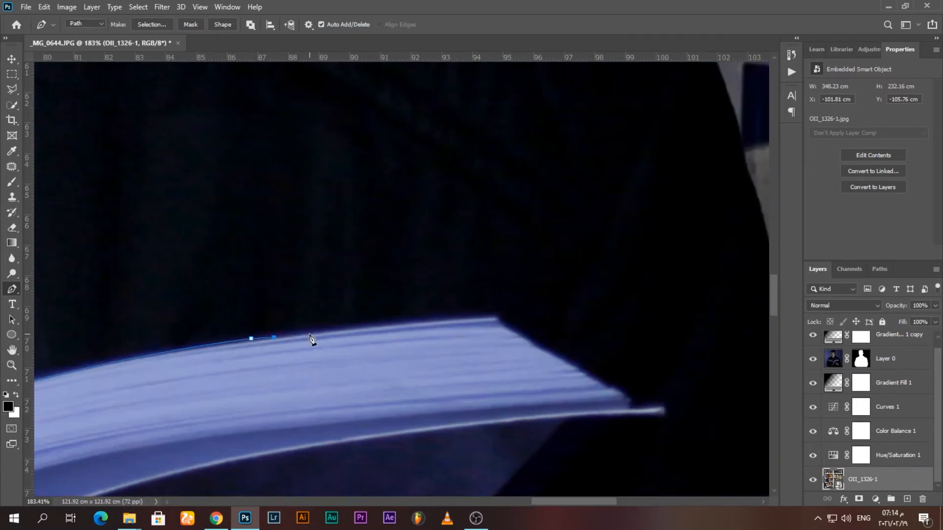
Close the path around the man above the book and convert it to a new selection with a 3 px feather.
key(ctrl+0)
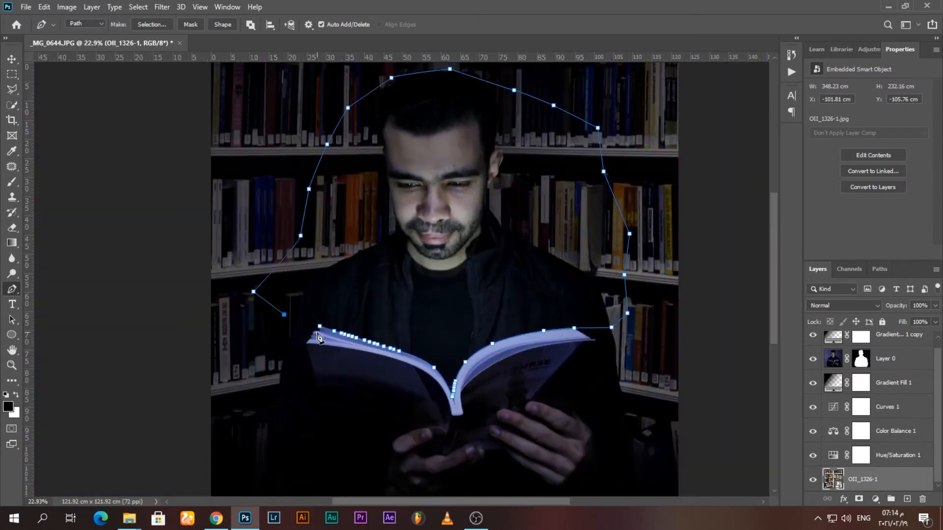
scroll(318, 338, up, 5)
right_click(407, 232)
click(432, 274)
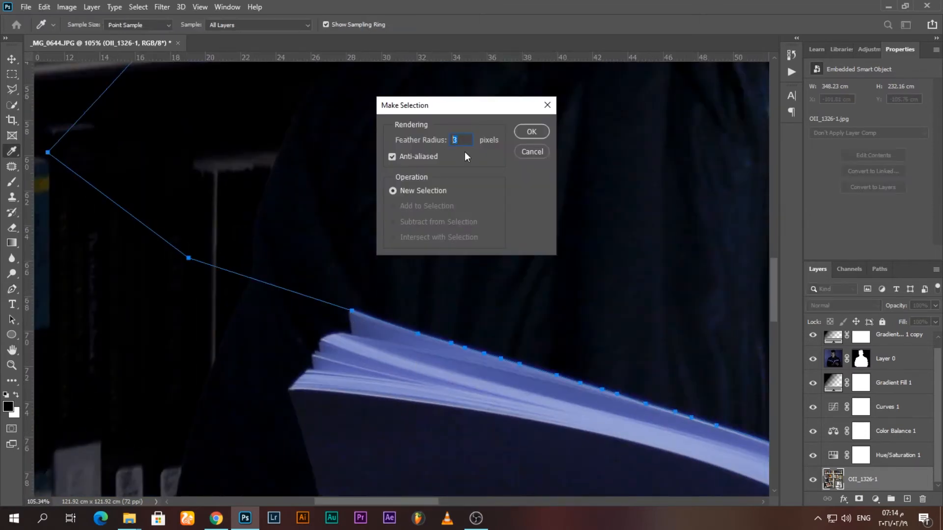
key(Return)
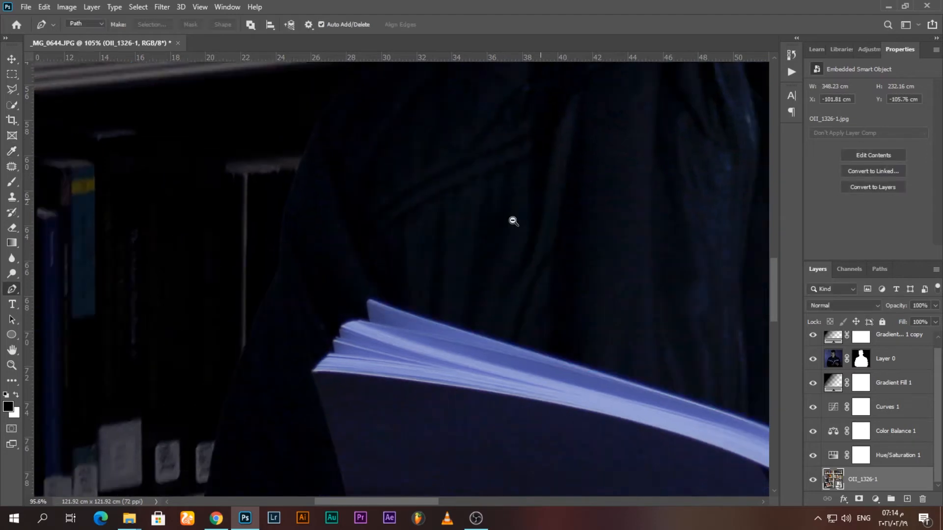
Add a new empty layer and place it directly above Layer 0.
scroll(446, 203, down, 6)
click(907, 499)
drag(886, 480, 883, 356)
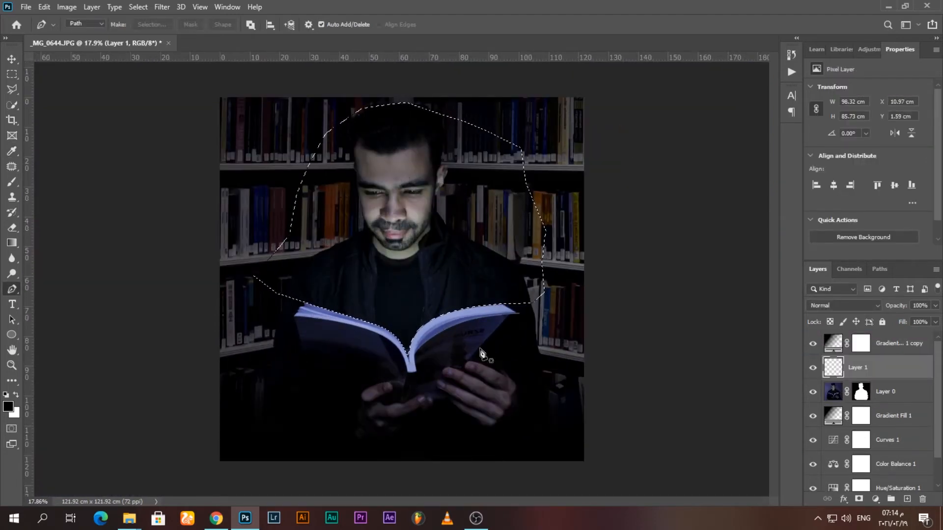
Fill the selection with a white-to-transparent linear gradient running from just above the book to the top of the man's head.
click(12, 243)
click(78, 24)
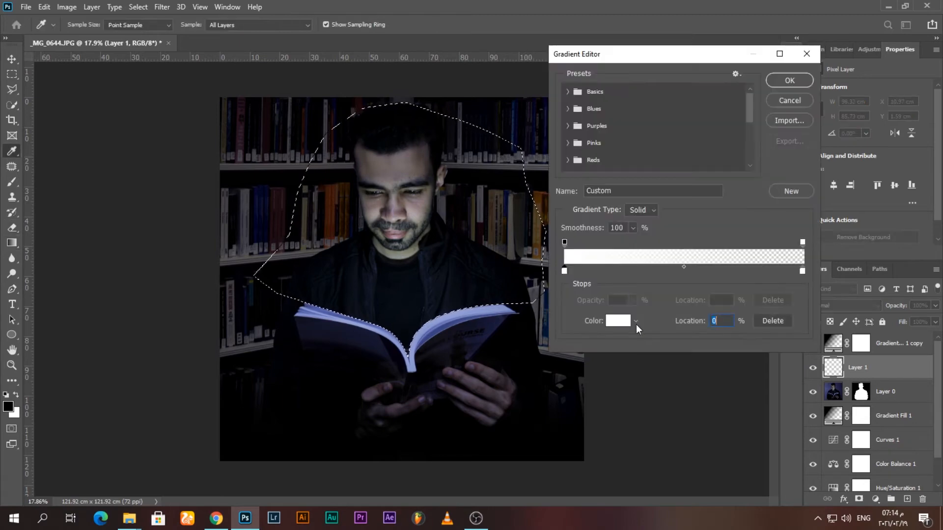
click(780, 101)
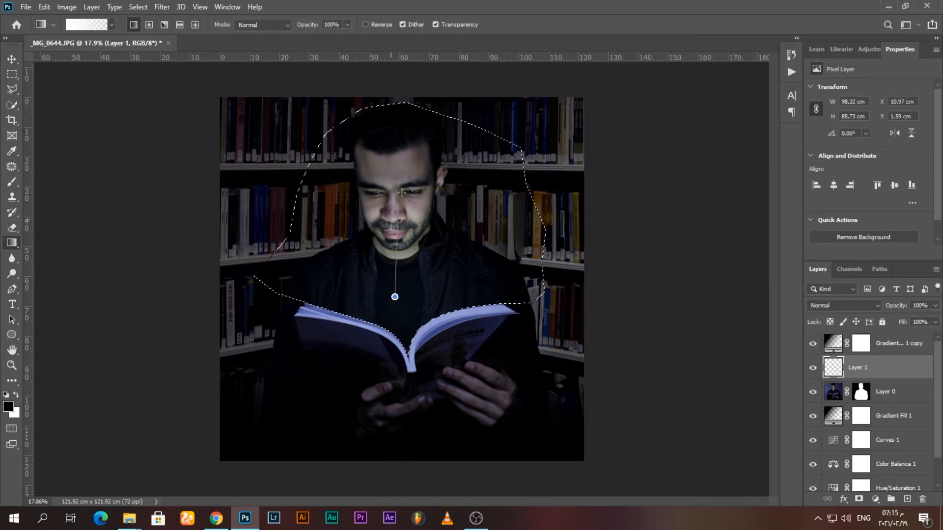
drag(398, 113, 397, 113)
Set Layer 1 to Overlay blending at 74% opacity and clear the selection.
click(842, 306)
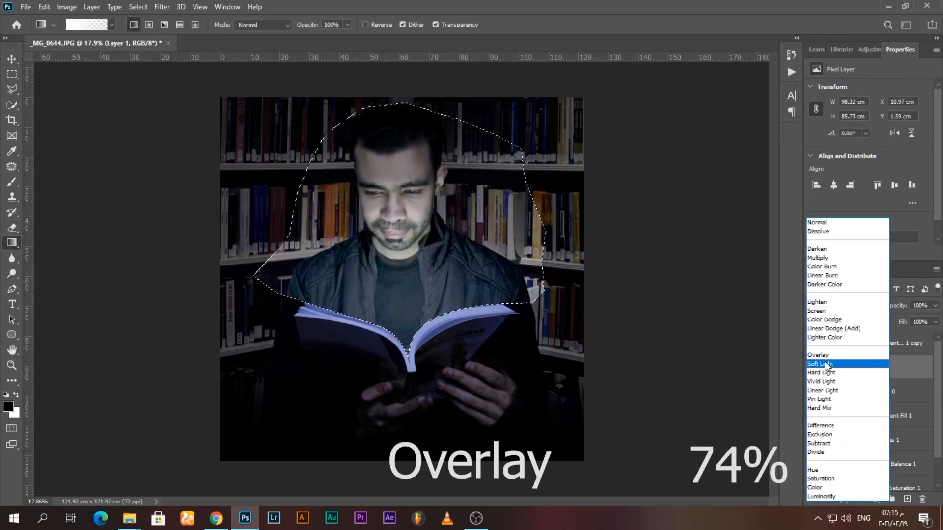
click(819, 355)
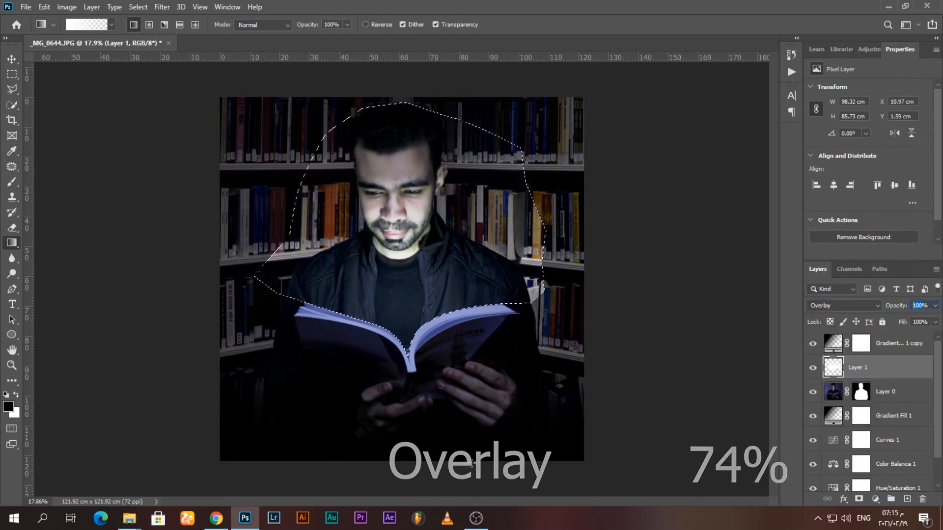
text(50)
key(Return)
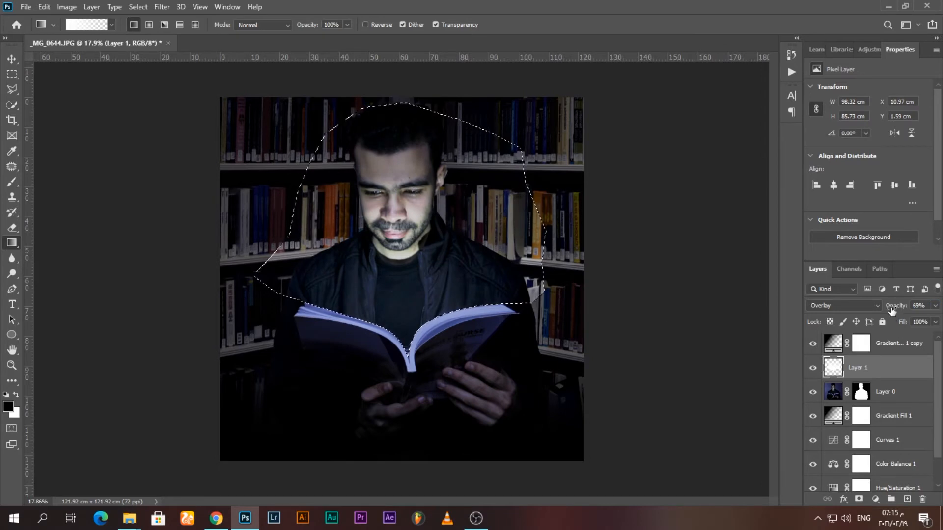
right_click(369, 221)
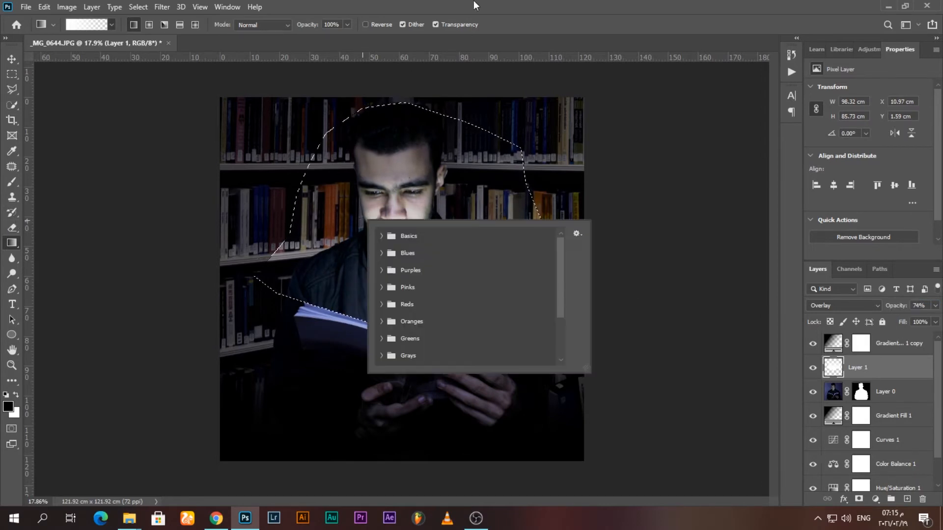
click(393, 238)
Erase the gradient glow spilling onto the bookshelves around the man with a soft 1457 px Eraser brush.
click(12, 229)
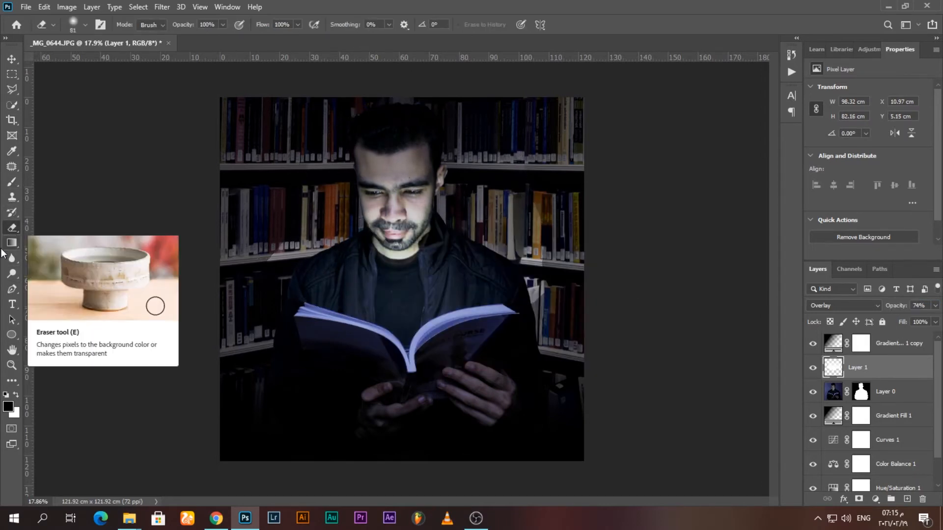
right_click(473, 270)
click(338, 172)
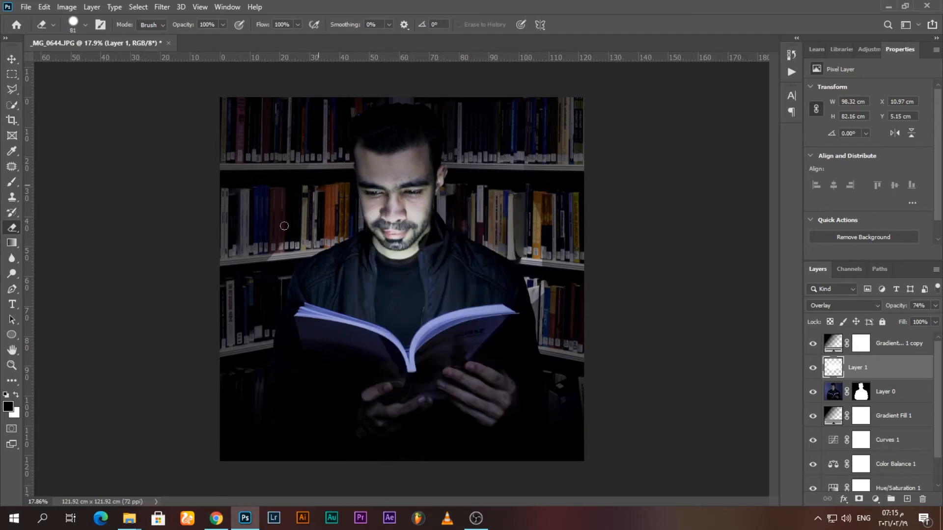
right_click(283, 233)
click(474, 5)
drag(313, 134, 219, 257)
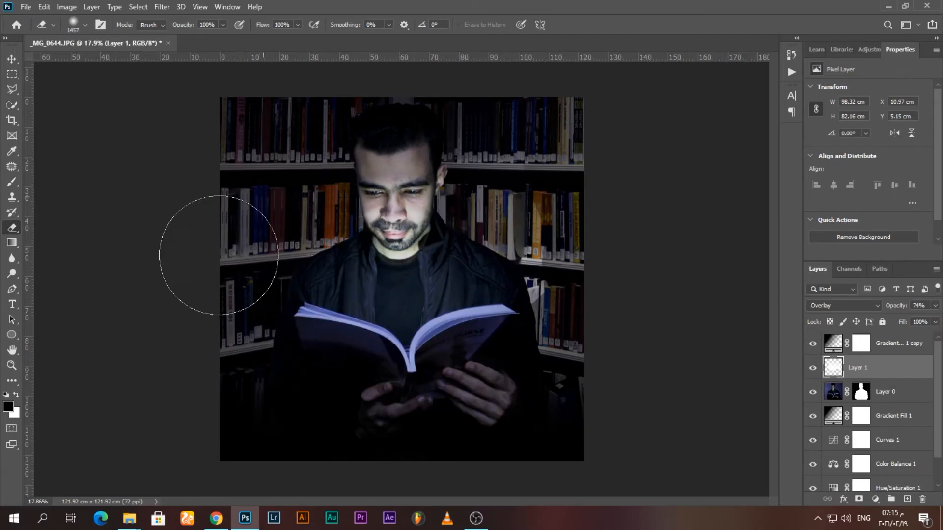
drag(245, 167, 331, 141)
mouse_move(472, 119)
mouse_down()
mouse_move(564, 251)
mouse_move(576, 297)
mouse_up()
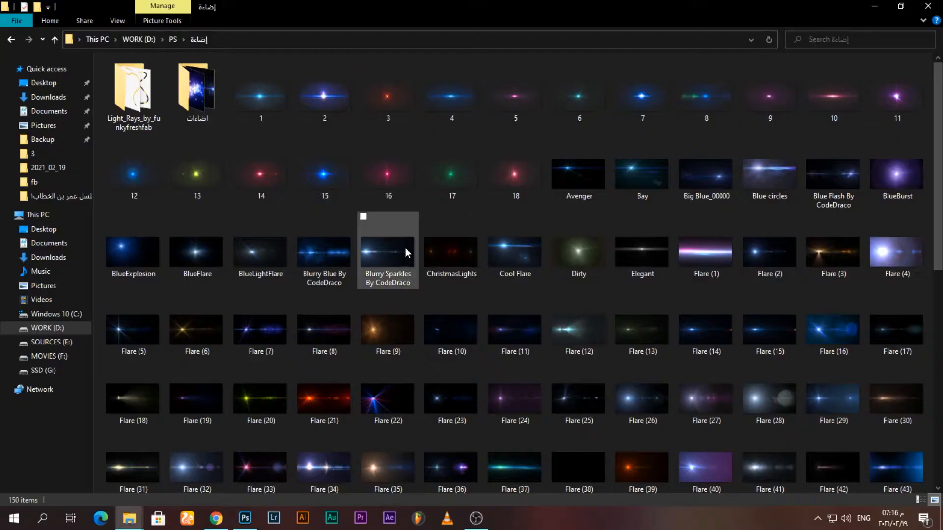
Open the flare image "Blurry Sparkles By CodeDraco", select the entire picture and copy it.
drag(406, 248, 562, 96)
key(m)
drag(653, 130, 137, 421)
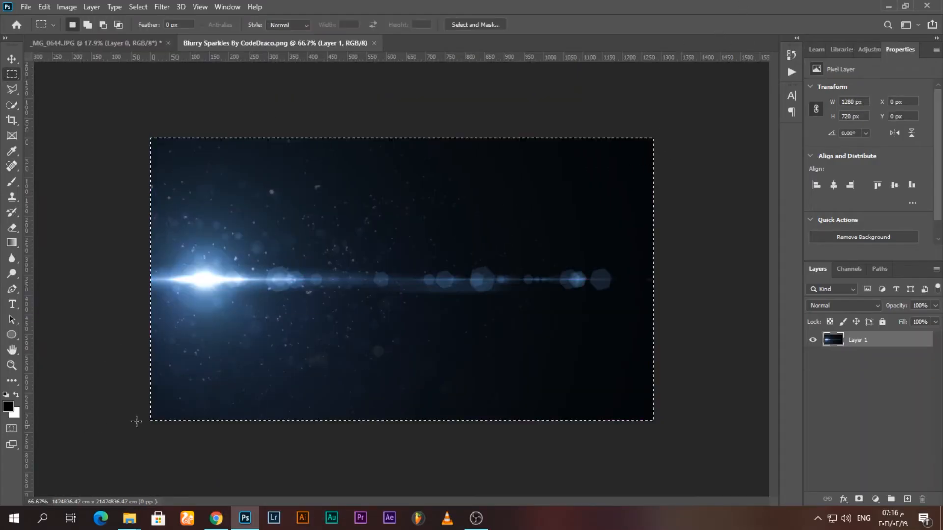
click(44, 6)
click(55, 88)
Paste the copied flare into _MG_0644.JPG as a new layer above Layer 0.
click(95, 43)
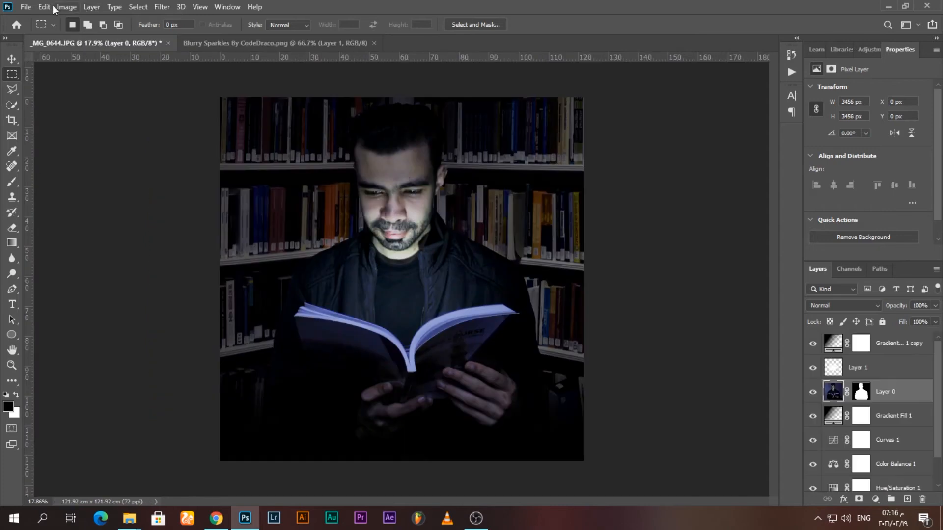
click(44, 7)
click(55, 111)
click(528, 221)
Rotate the flare layer 90° counter-clockwise, enlarge it to about 2554 × 4541 px and centre its beam over the book's spine.
click(8, 60)
drag(469, 242, 623, 154)
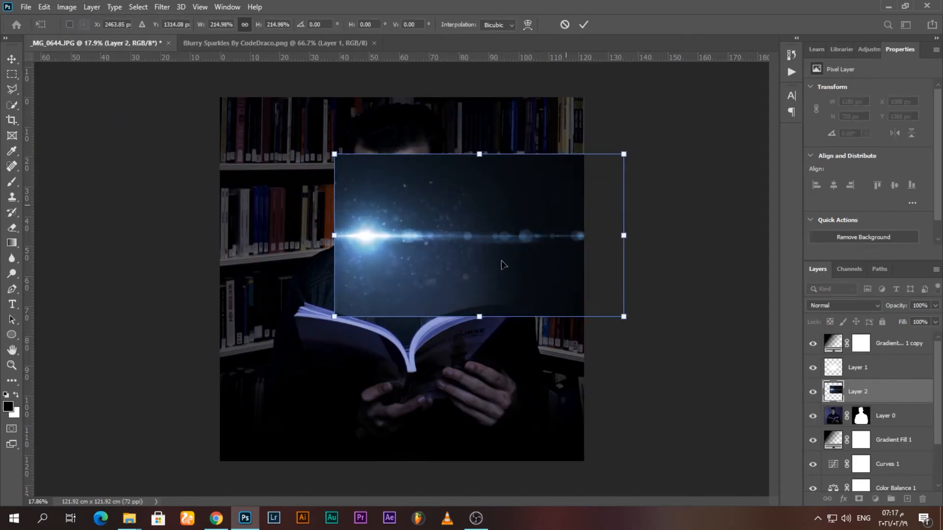
drag(503, 265, 434, 317)
drag(409, 209, 412, 164)
right_click(424, 247)
click(475, 431)
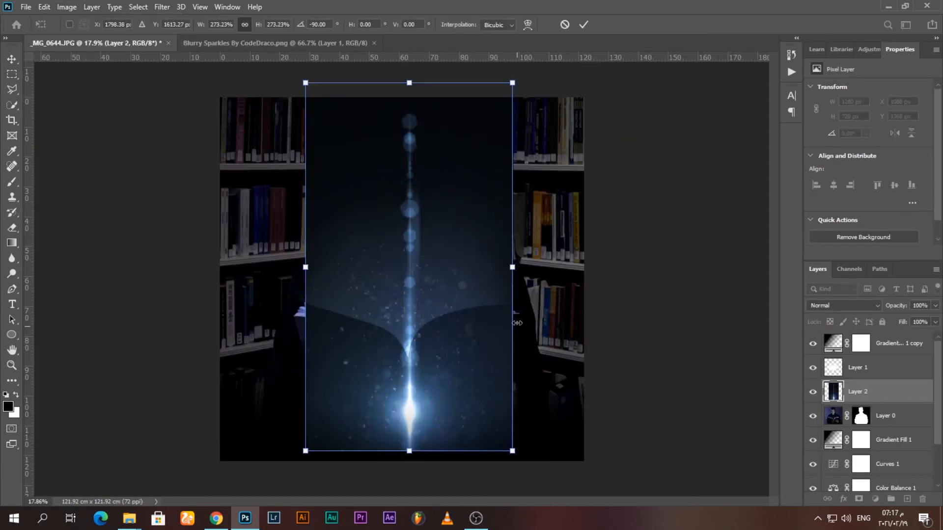
drag(512, 268, 574, 267)
drag(483, 319, 441, 315)
key(Return)
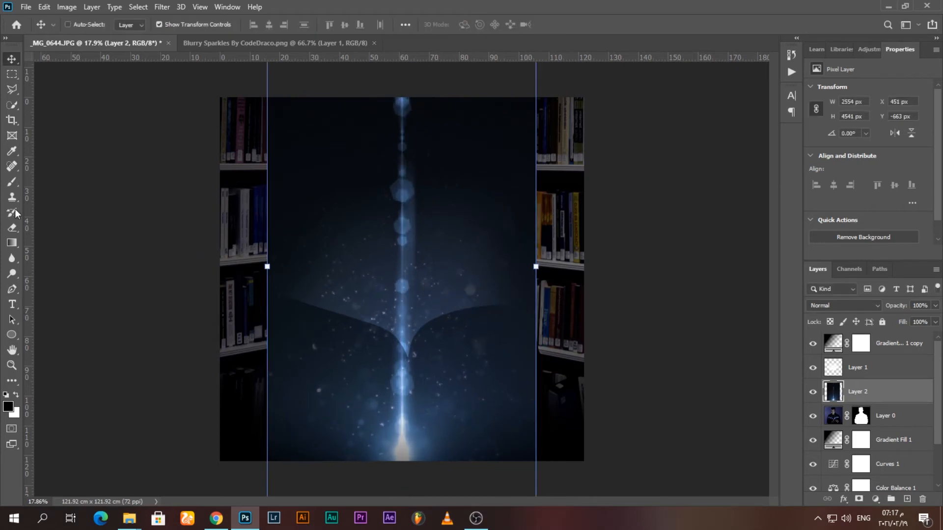
Remove the vertical light streak above the flare's burst with a 337 px Spot Healing Brush.
key(j)
right_click(430, 167)
click(531, 190)
drag(406, 104, 403, 320)
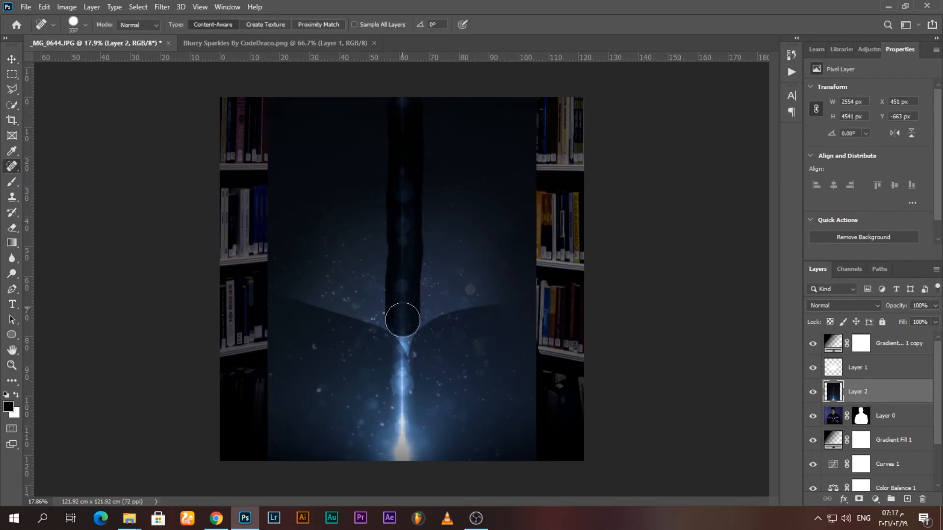
drag(401, 357, 402, 395)
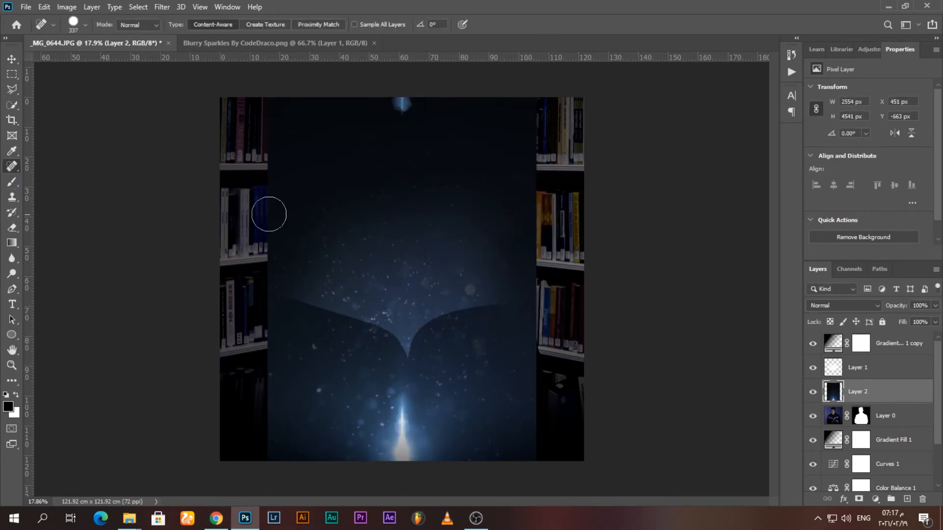
Shift the flare layer down and heal the leftover light spot near the top of the canvas.
key(v)
drag(391, 108, 397, 144)
click(12, 166)
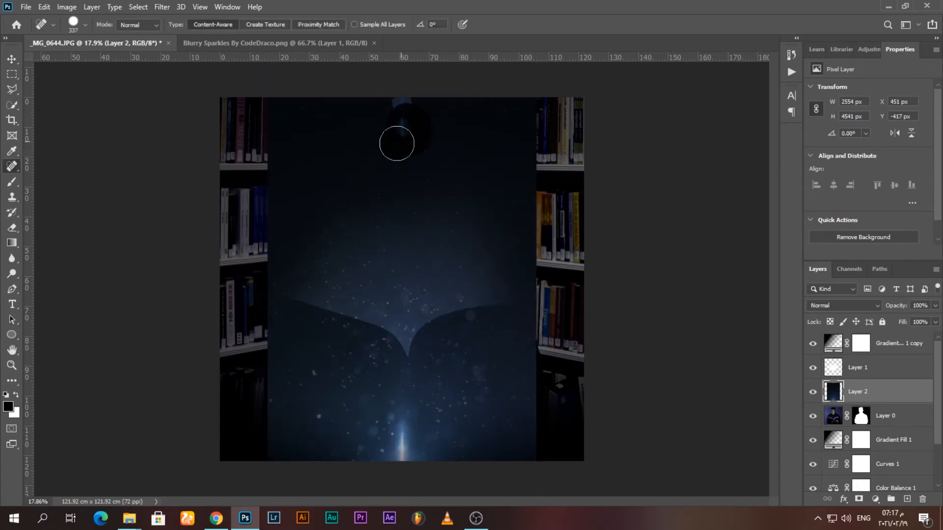
Move the flare layer up to about Y -1013 px, placing its burst below the book's spine.
click(12, 59)
drag(394, 254, 400, 195)
drag(428, 305, 430, 300)
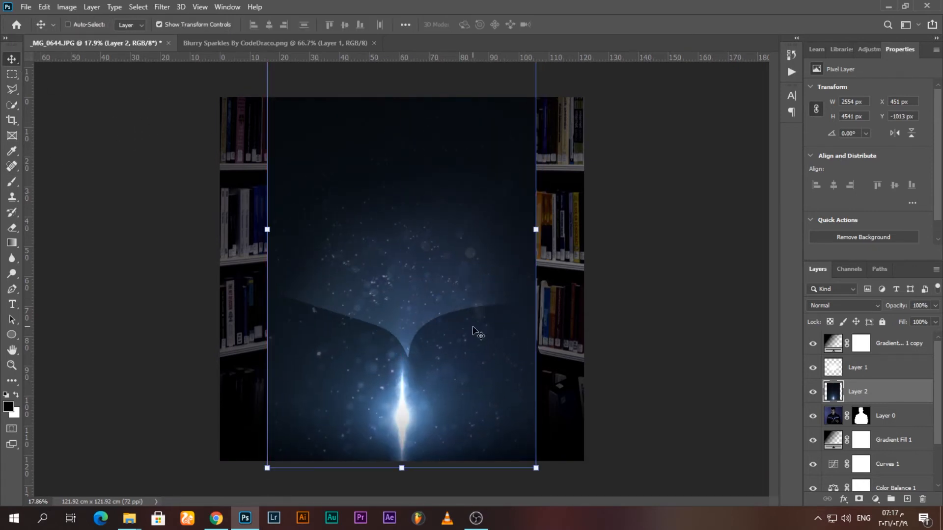
Mask the flare layer with Layer 1's outline and set it to Screen blending at 69% opacity.
ctrl+click(834, 372)
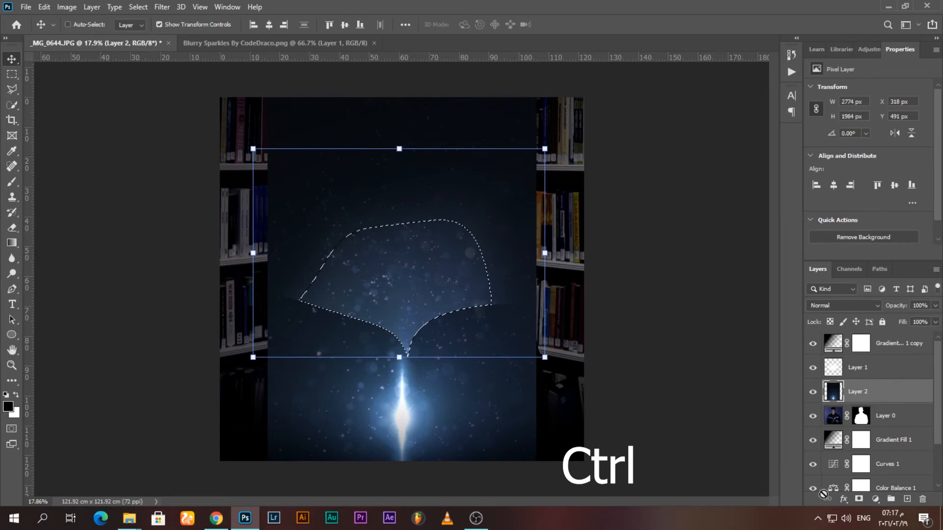
click(859, 499)
click(841, 308)
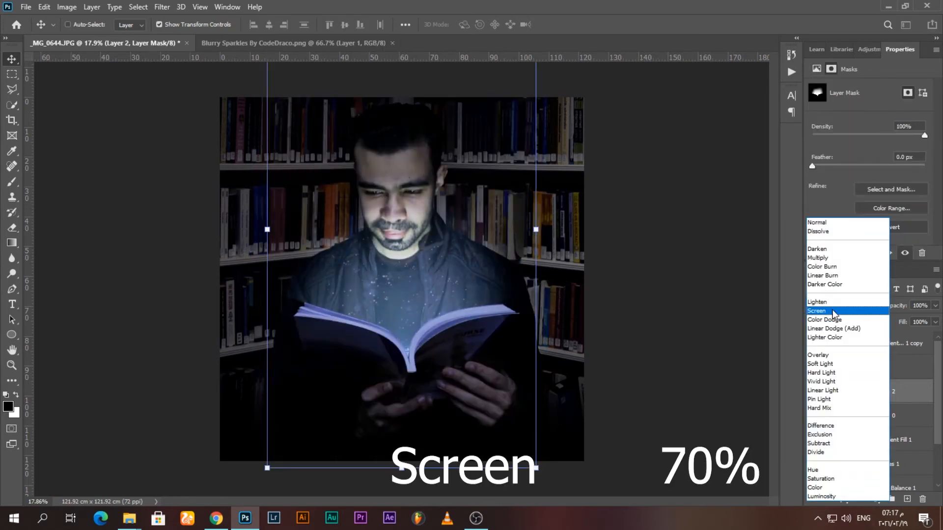
click(834, 311)
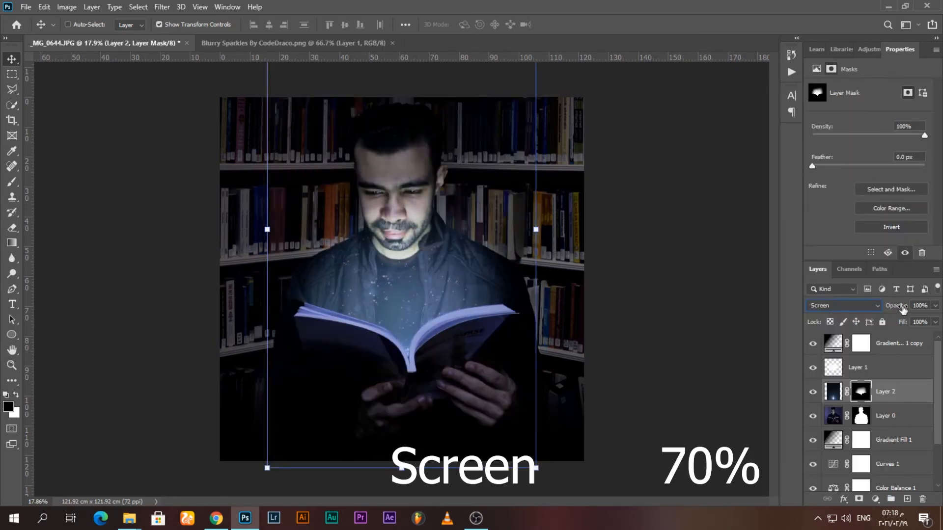
drag(904, 310, 890, 309)
scroll(403, 296, up, 4)
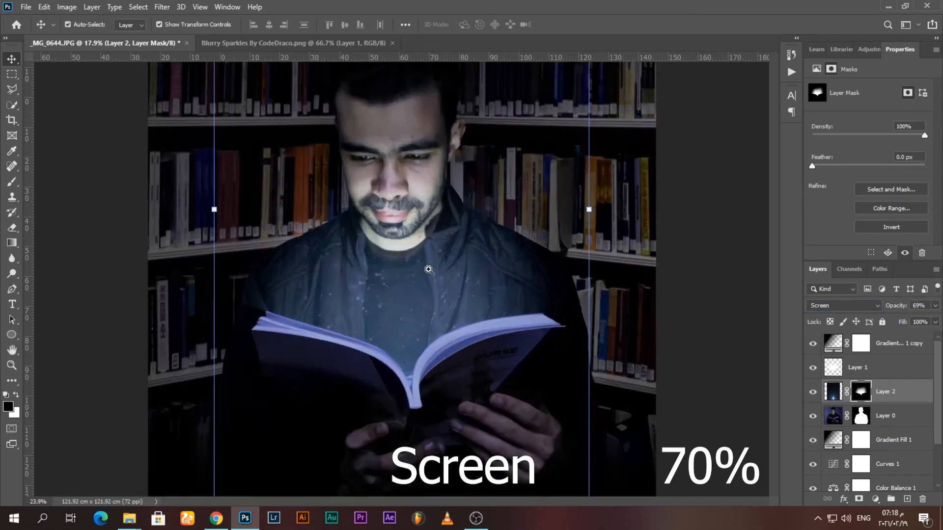
Reposition the flare image independently of its mask to about X 451 px, Y -1085 px.
drag(411, 303, 410, 315)
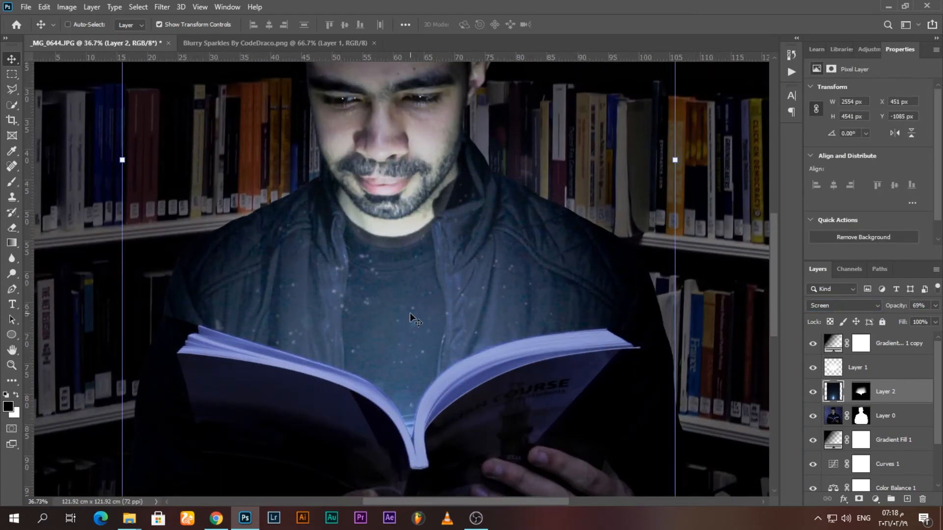
scroll(397, 266, down, 2)
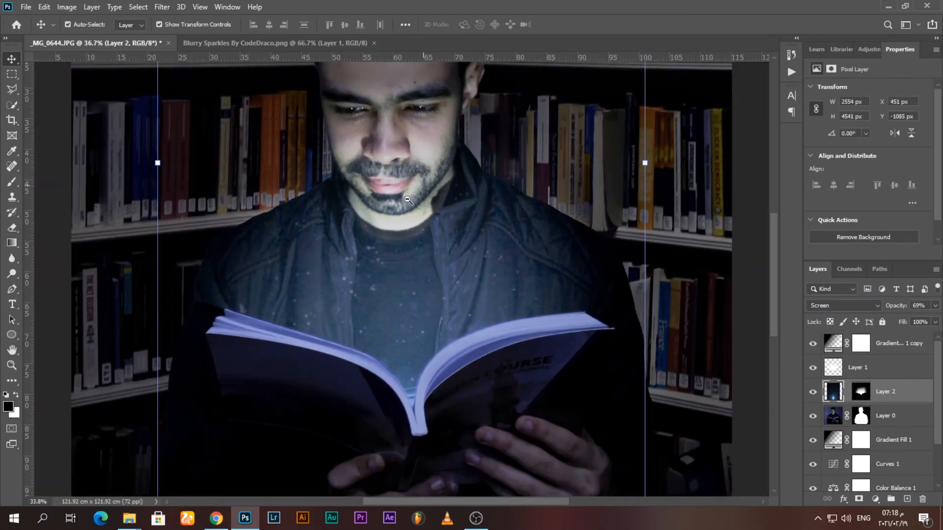
scroll(397, 266, up, 2)
Dodge the man's face on Layer 0 within his mask's outline, using a soft 1740 px brush on Midtones at 50% exposure.
click(10, 228)
click(10, 272)
right_click(369, 230)
drag(438, 256, 462, 256)
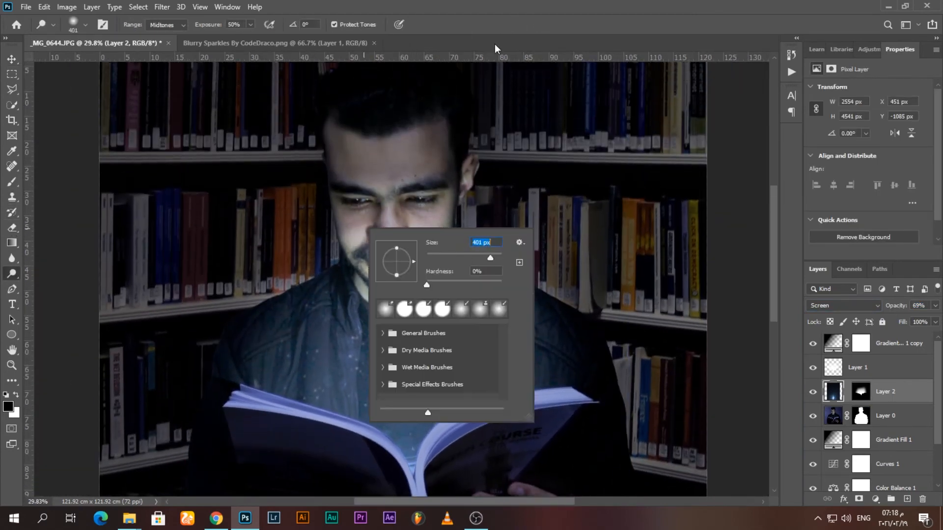
click(495, 47)
click(902, 416)
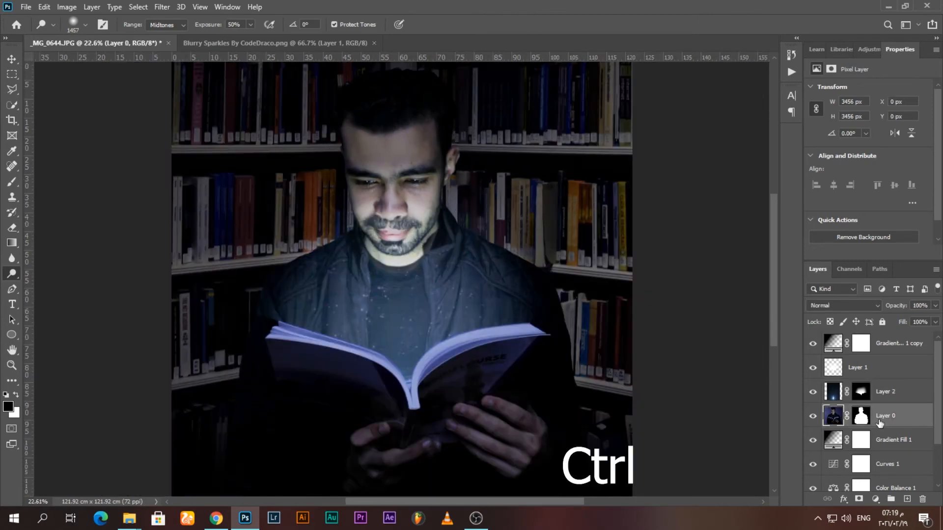
ctrl+click(861, 416)
drag(386, 142, 405, 157)
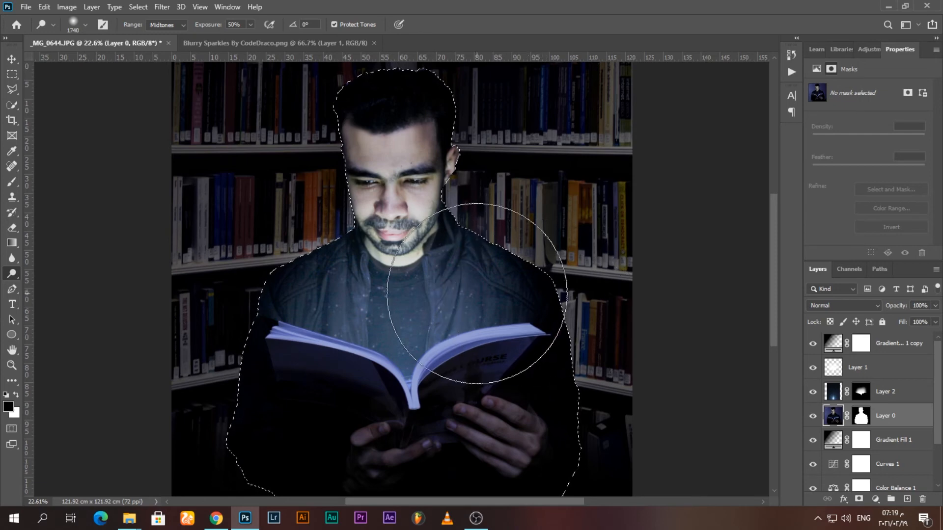
key(ctrl+d)
Adjust the tones of the man's photo on Layer 0 with the Camera Raw Filter.
click(163, 7)
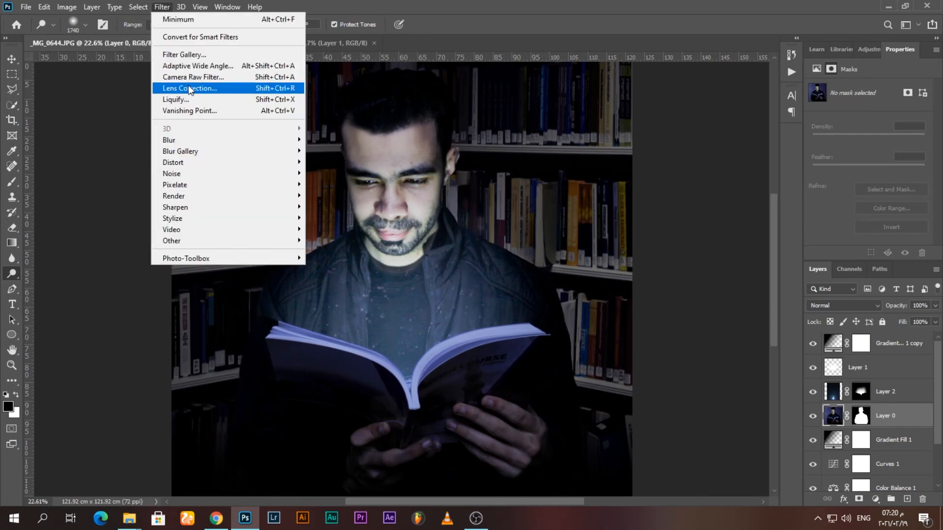
click(192, 77)
drag(605, 321, 589, 321)
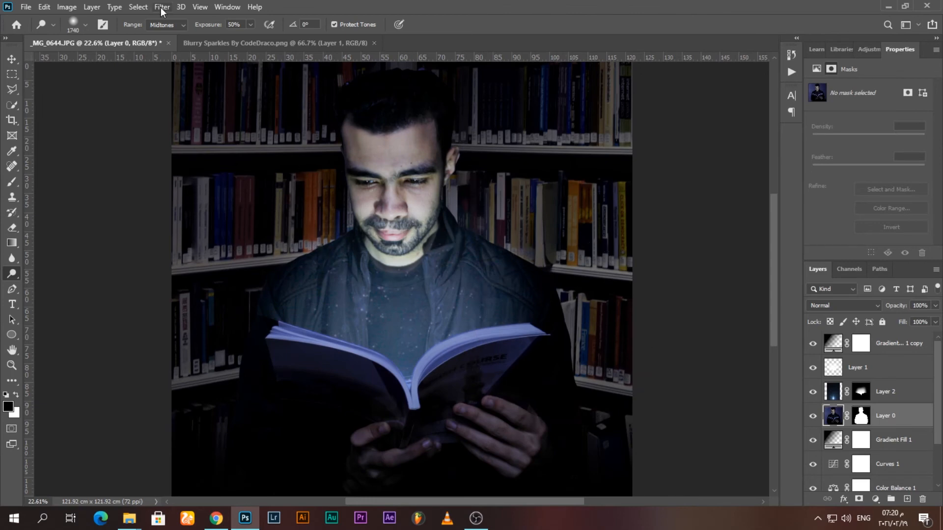
drag(399, 376, 485, 308)
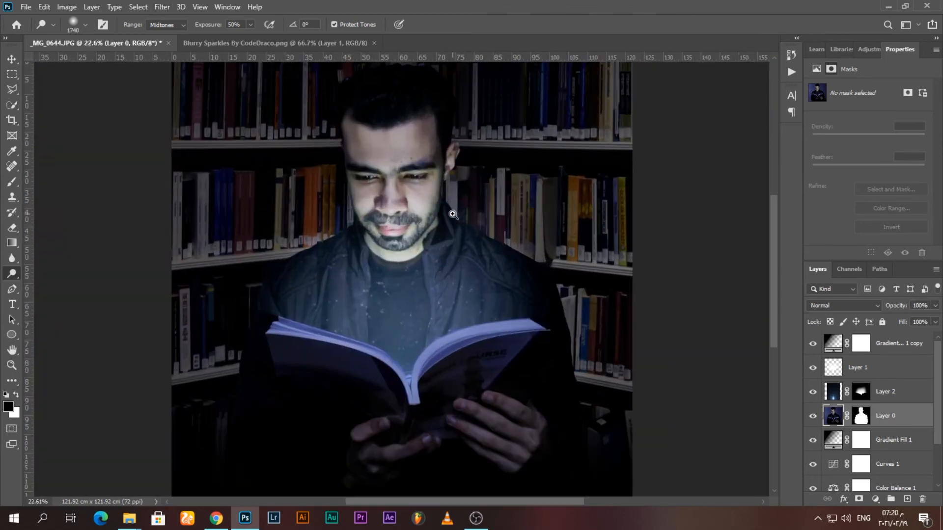
Bring the blue words from asz.png onto the man's chest, directly above Layer 0, at 48% opacity.
click(887, 7)
click(875, 7)
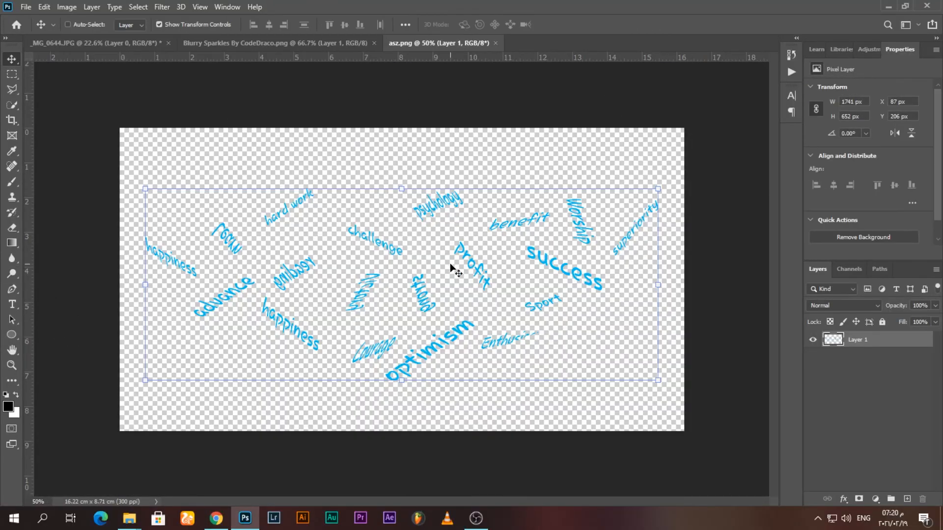
mouse_move(453, 269)
mouse_down()
mouse_move(266, 71)
mouse_move(375, 312)
mouse_move(427, 305)
mouse_move(471, 276)
mouse_up()
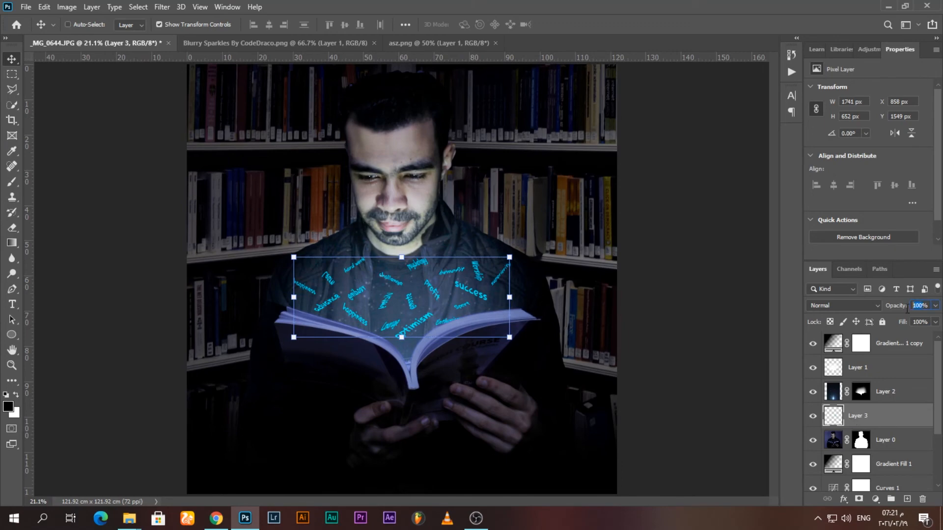
text(48)
key(Return)
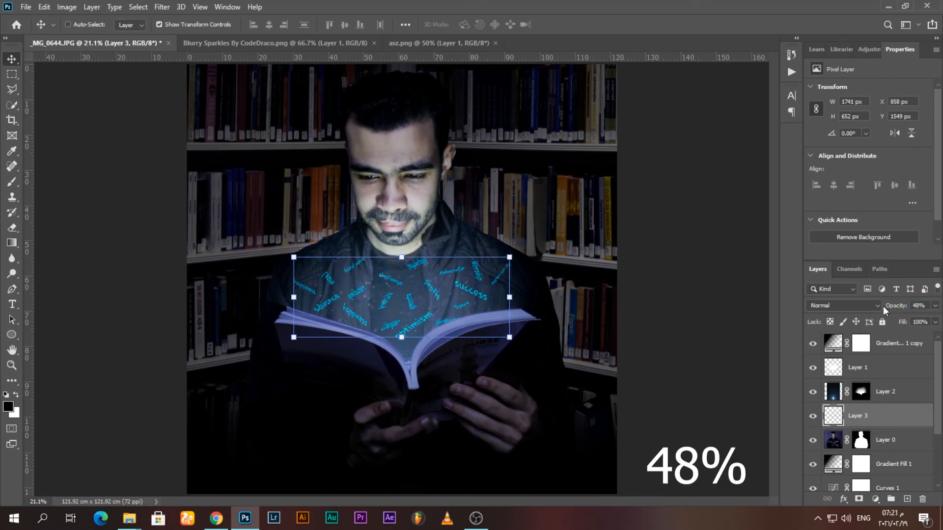
Mask the words layer and fade its upper words with a soft black 1102 px brush.
click(10, 183)
click(859, 500)
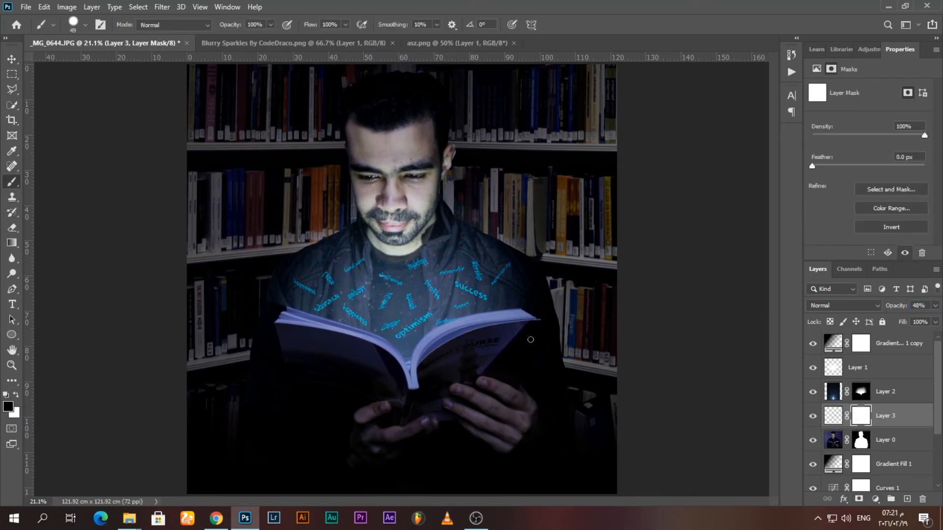
right_click(390, 291)
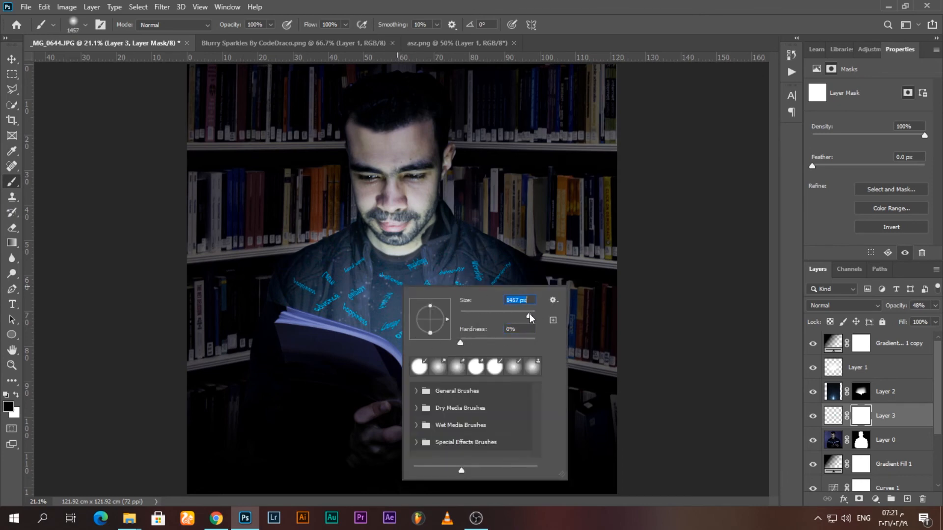
drag(530, 316, 525, 317)
click(502, 44)
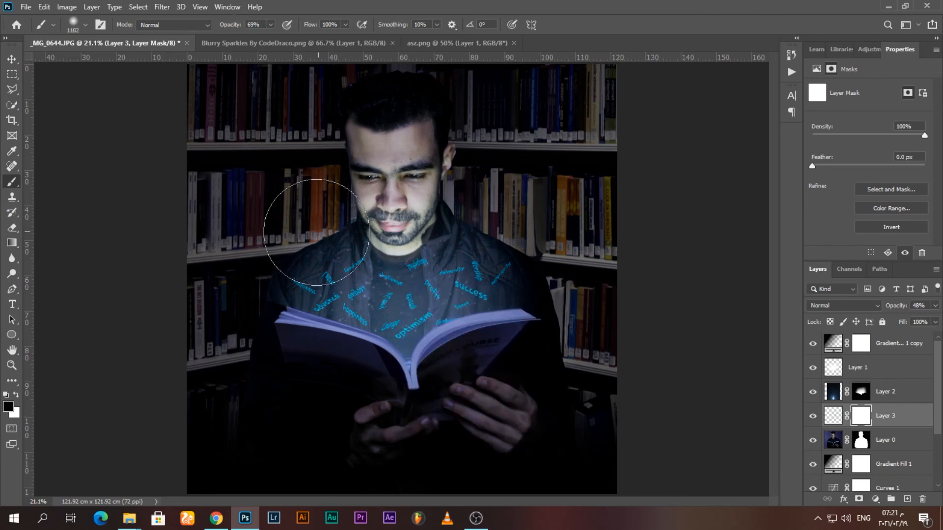
mouse_move(317, 232)
mouse_down()
mouse_move(358, 235)
mouse_move(498, 192)
mouse_move(344, 238)
mouse_move(462, 230)
mouse_move(298, 225)
mouse_move(528, 203)
mouse_move(479, 216)
mouse_move(486, 197)
mouse_up()
click(493, 230)
click(320, 225)
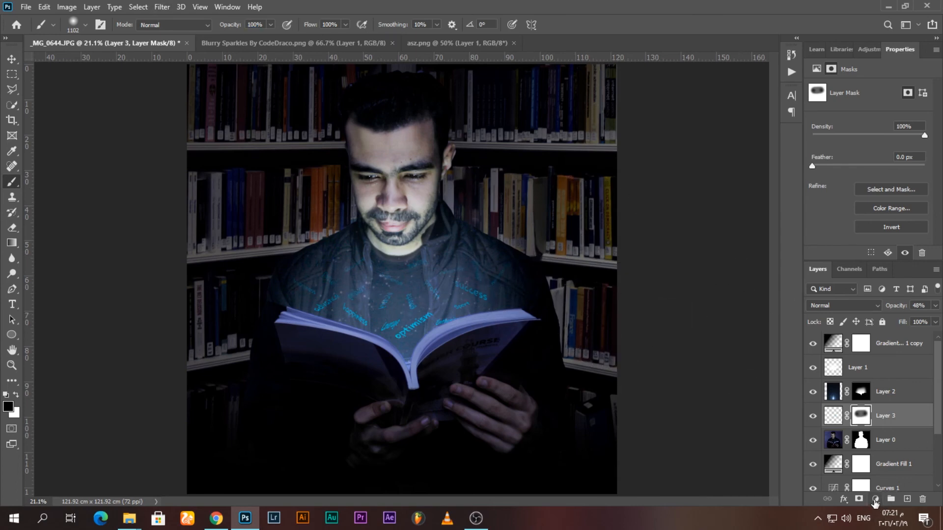
Try a Color Balance adjustment that shifts the image's midtones toward blue.
click(876, 498)
click(892, 400)
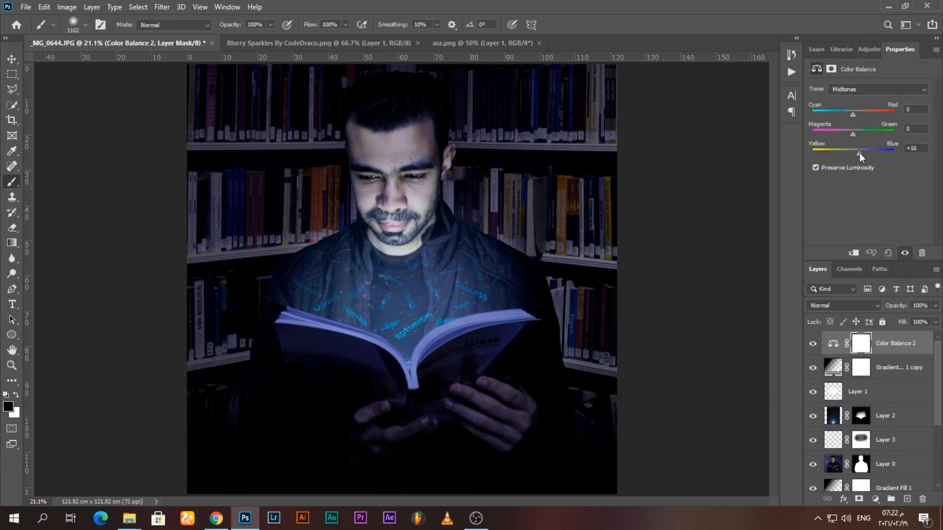
drag(853, 114, 851, 134)
click(904, 358)
Add a Color Lookup adjustment layer using the Kodak 5218 Kodak 2395 (by Adobe).cube 3D LUT.
click(876, 498)
click(889, 444)
click(891, 89)
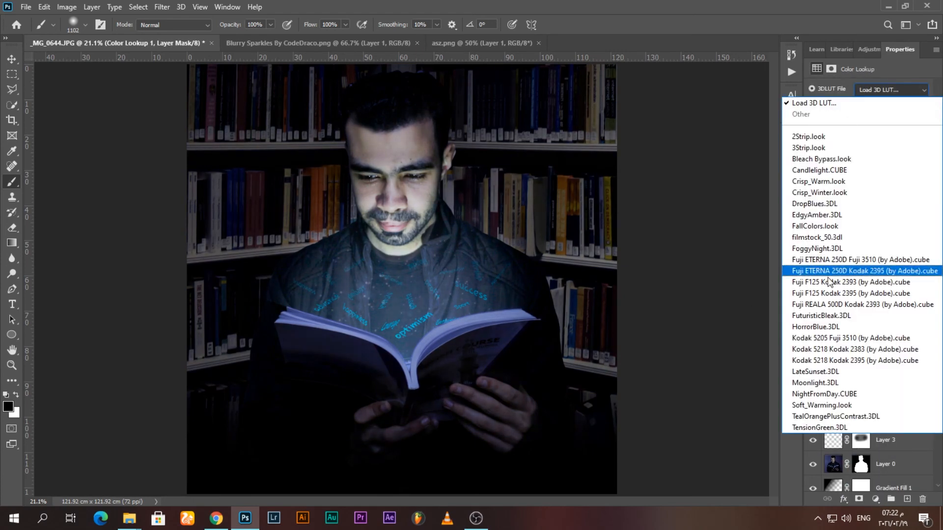
click(836, 362)
click(886, 89)
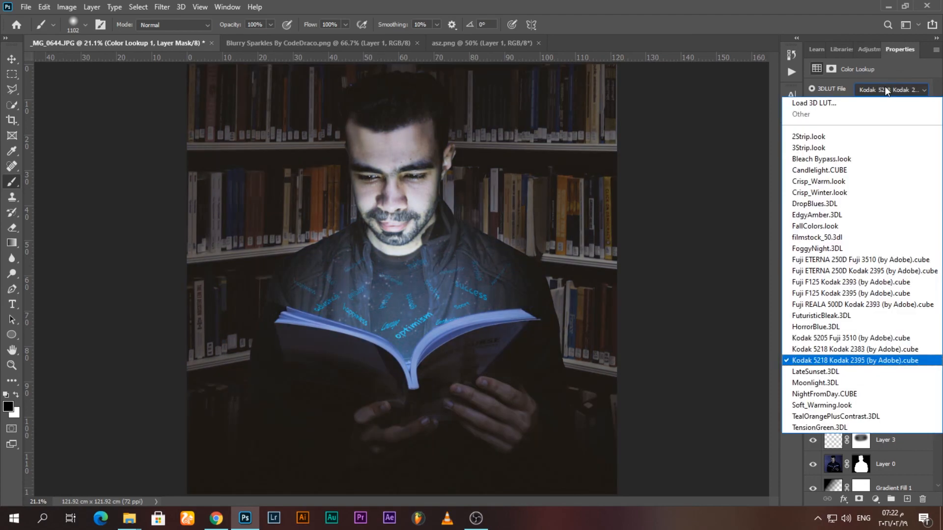
click(803, 27)
Duplicate the Color Lookup adjustment layer and set the copy's 3D LUT to FallColors.look.
key(ctrl+j)
click(891, 89)
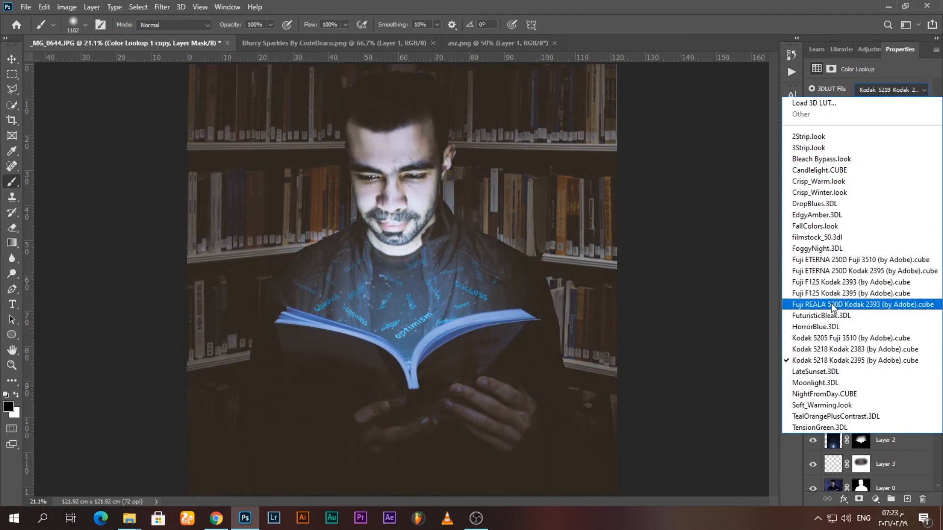
click(835, 301)
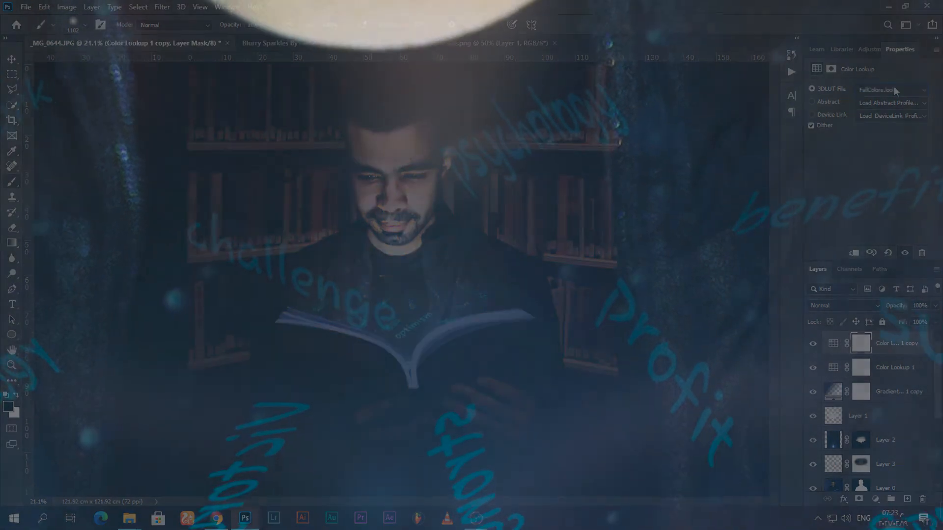